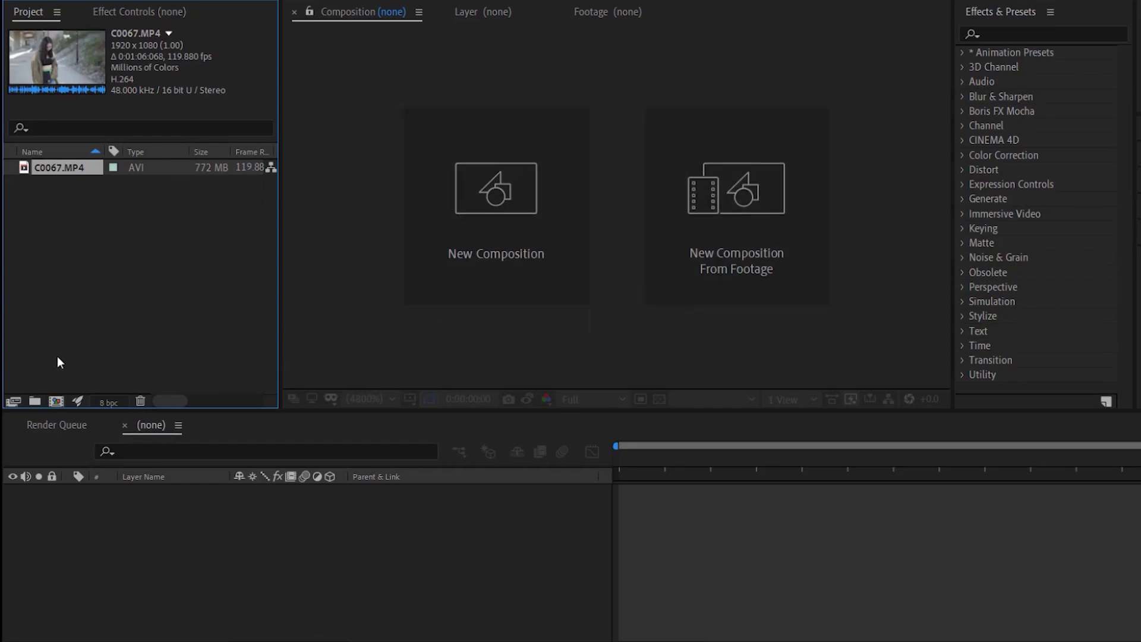
Step: Start a new composition, bringing up Composition Settings for Comp 1
click(56, 402)
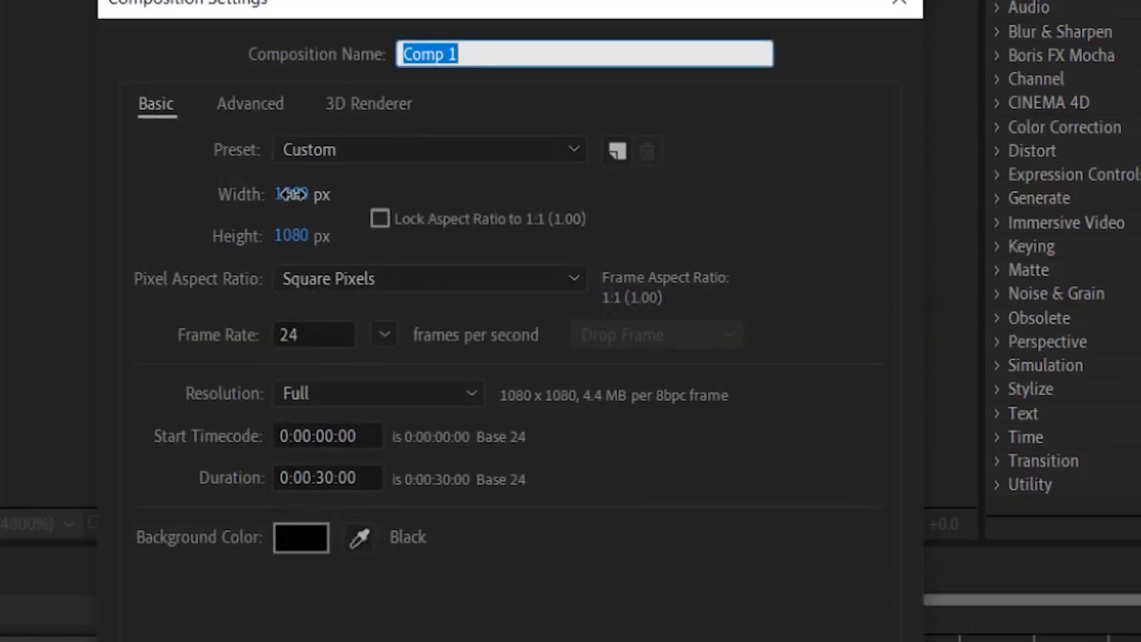
Step: Create Comp 1 at 1920×1080, 24 fps, 30 seconds, then open C0067.MP4 for preview
click(528, 196)
text(1920)
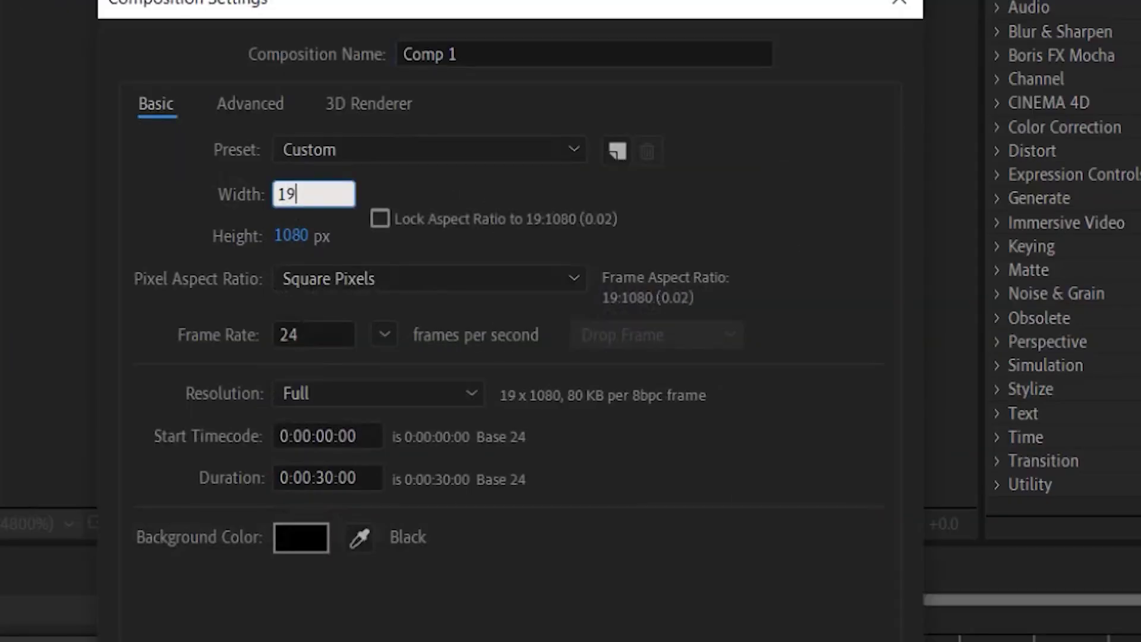
click(375, 250)
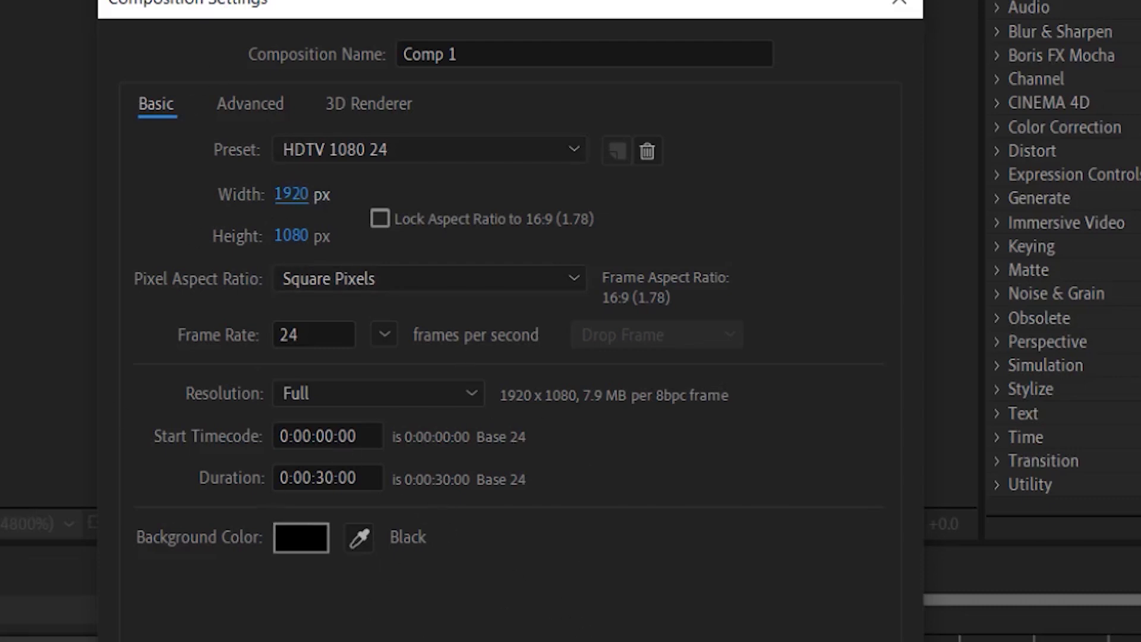
click(780, 500)
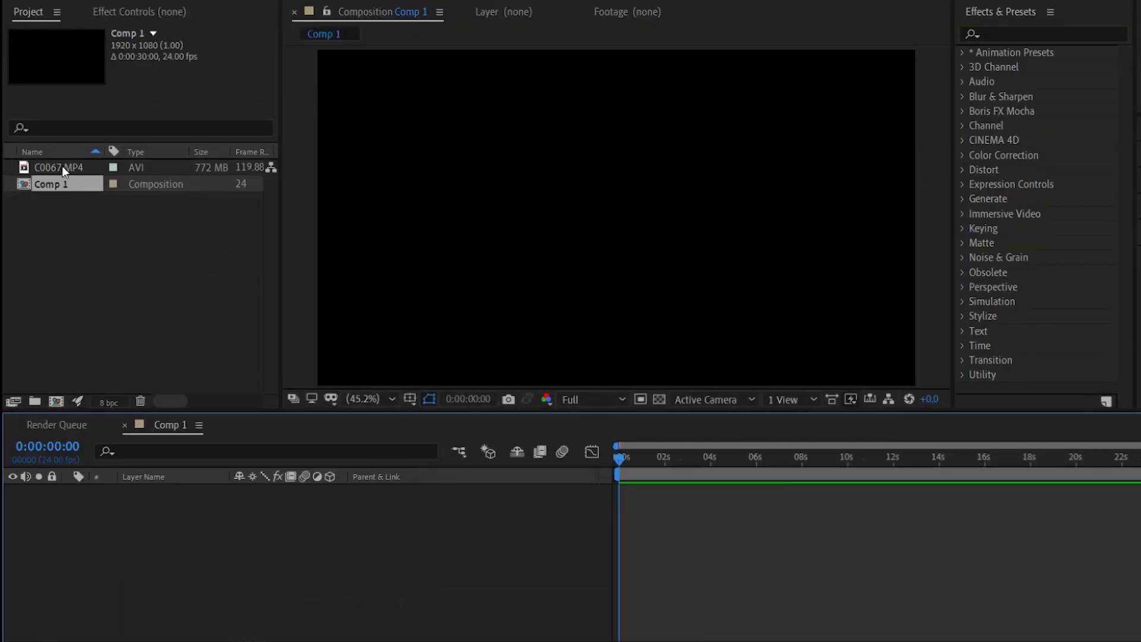
double_click(61, 169)
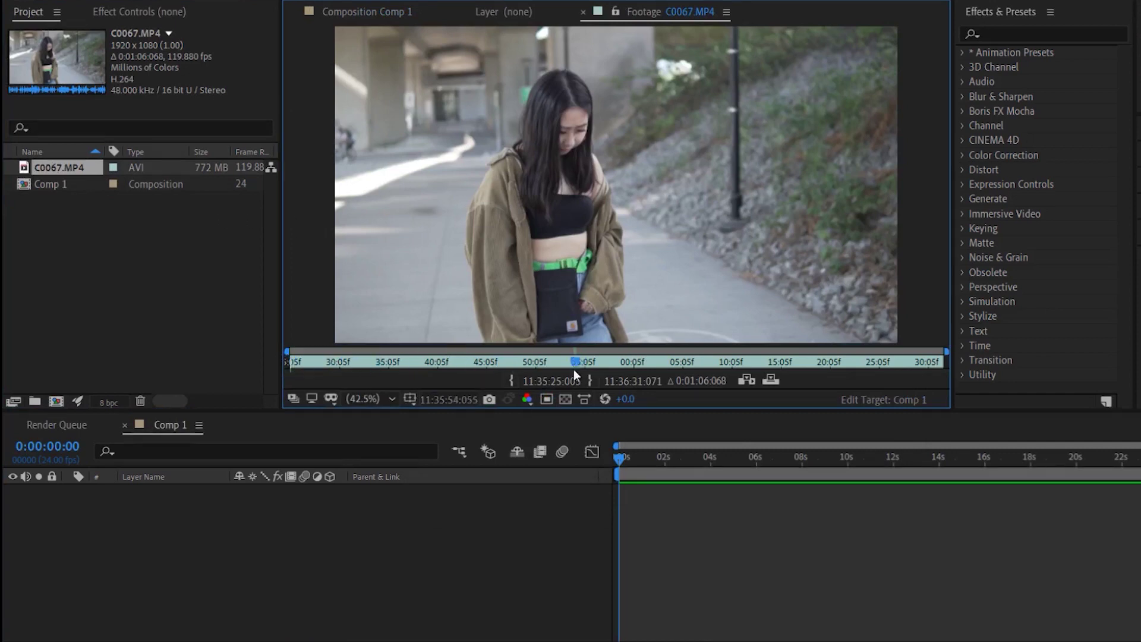
Step: Scrub through the C0067.MP4 dancer clip, then add it to Comp 1 as a layer
drag(629, 364, 677, 360)
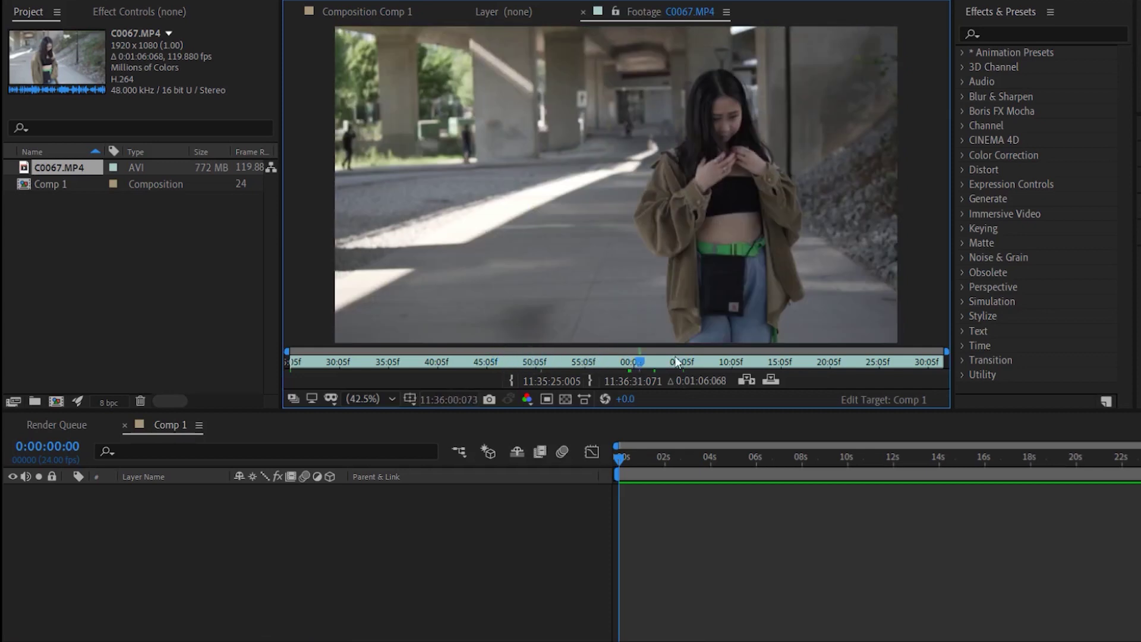
click(787, 360)
drag(786, 360, 567, 361)
mouse_move(89, 167)
mouse_down()
mouse_move(670, 528)
mouse_move(323, 531)
mouse_move(63, 186)
mouse_up()
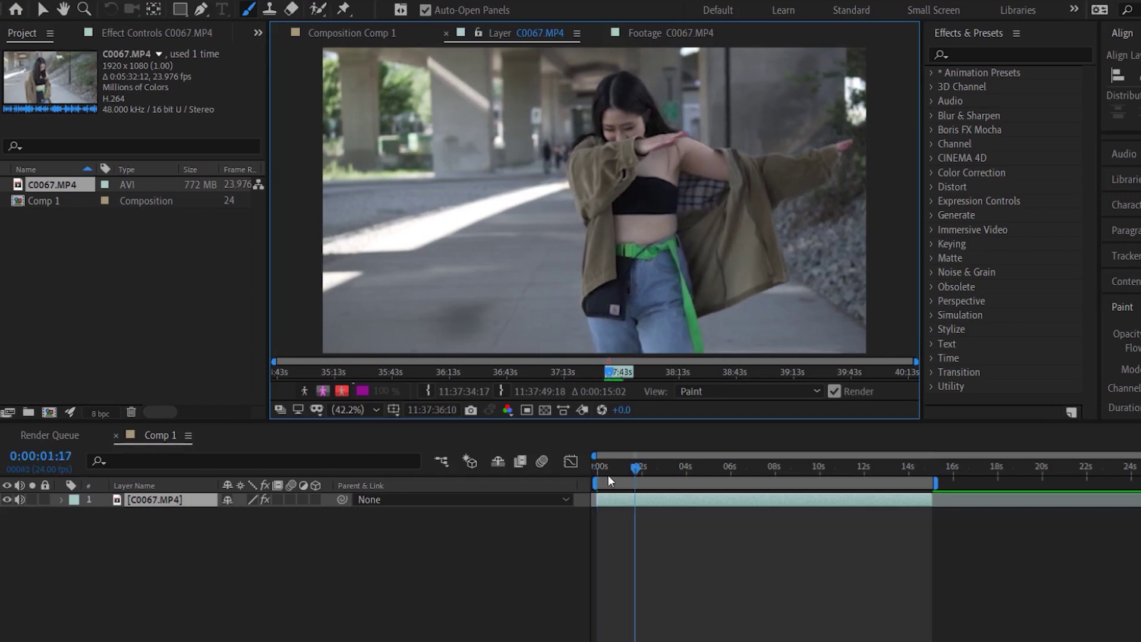
Step: Preview Comp 1, open the C0067.MP4 layer in Layer view, and duplicate it with Ctrl+D
mouse_move(608, 475)
mouse_down()
mouse_move(861, 476)
mouse_move(597, 470)
mouse_up()
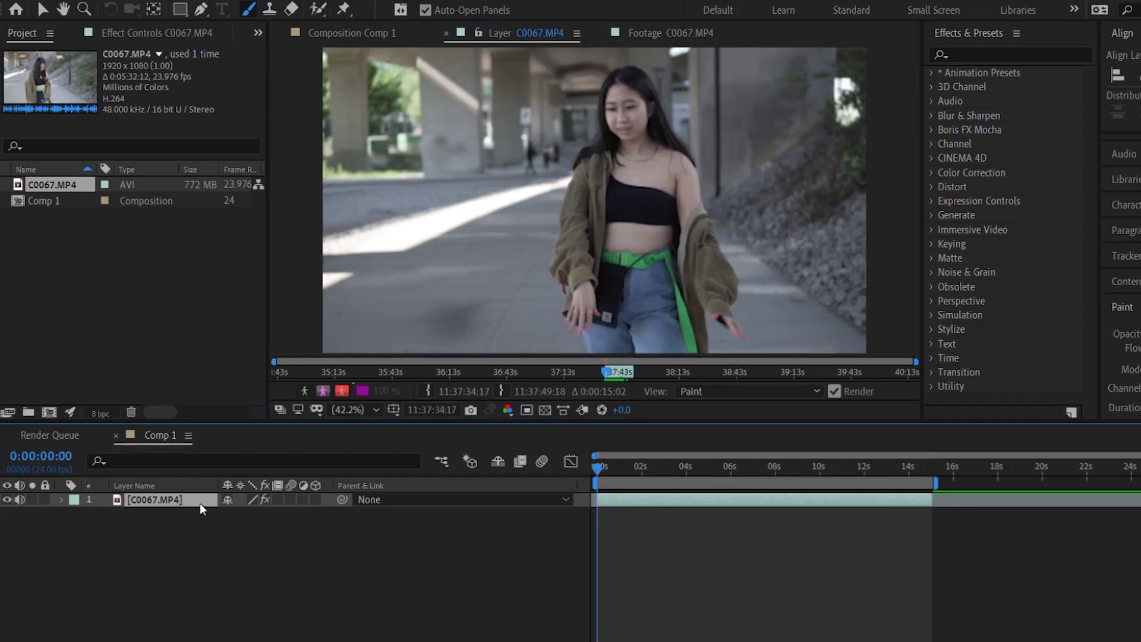
double_click(173, 499)
click(640, 501)
key(ctrl+d)
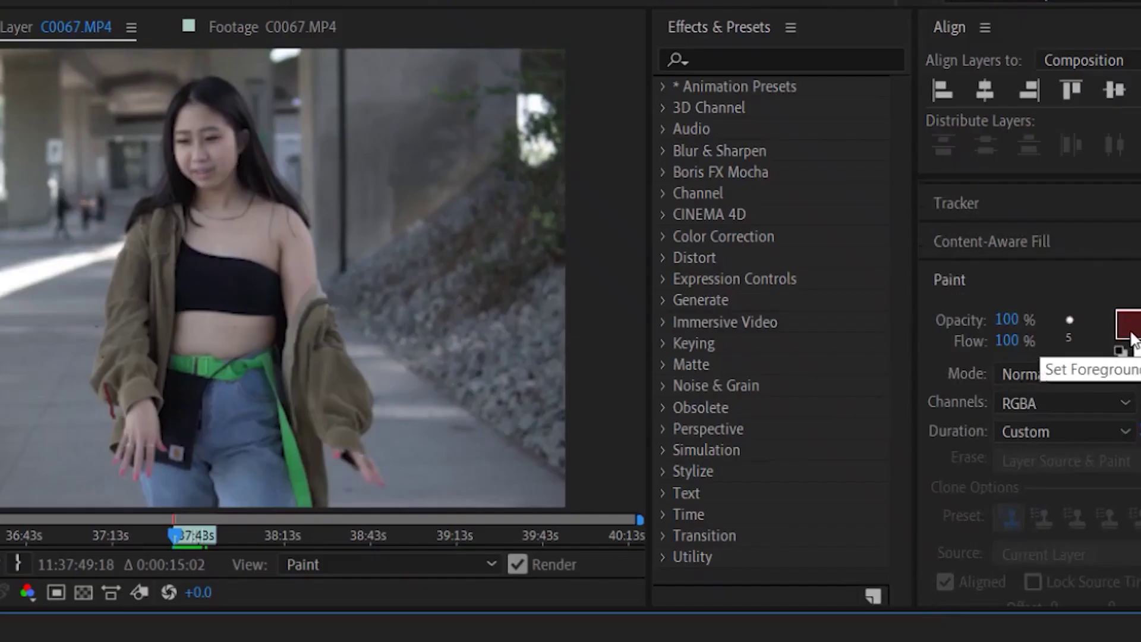
Step: Set the paint foreground colour to yellow FFF000
click(1123, 326)
click(344, 598)
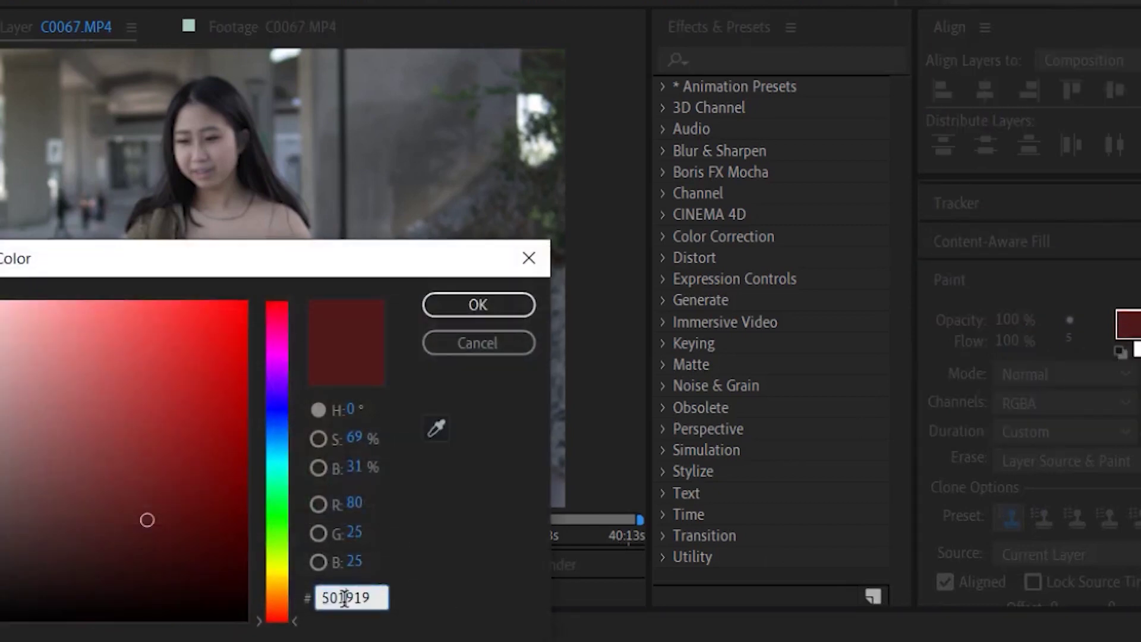
double_click(343, 598)
text(FFF000)
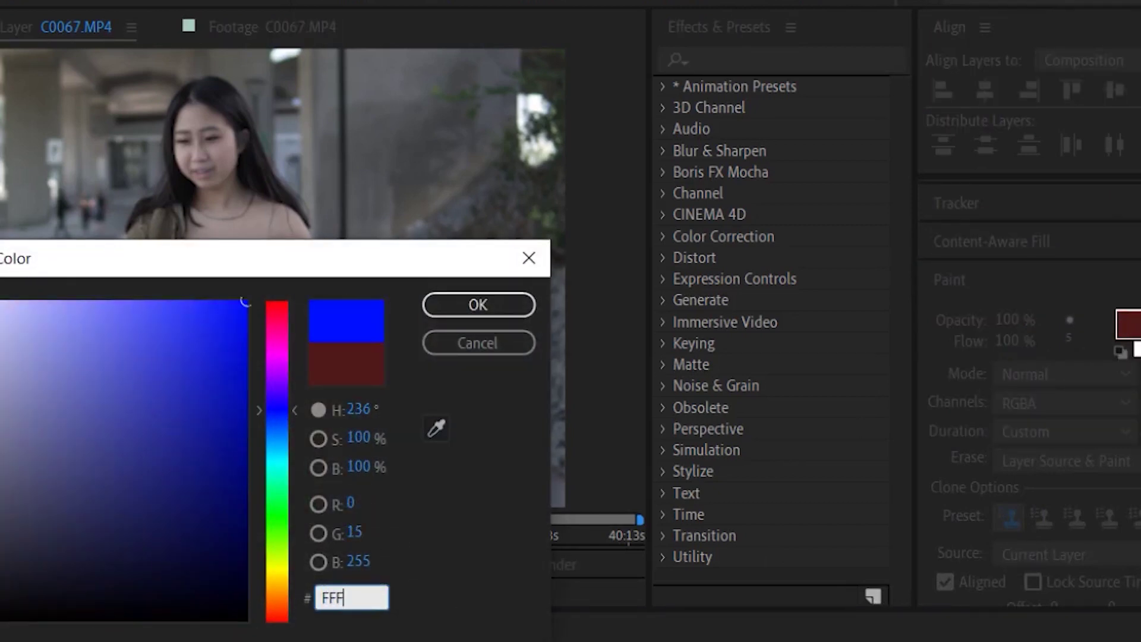
click(494, 306)
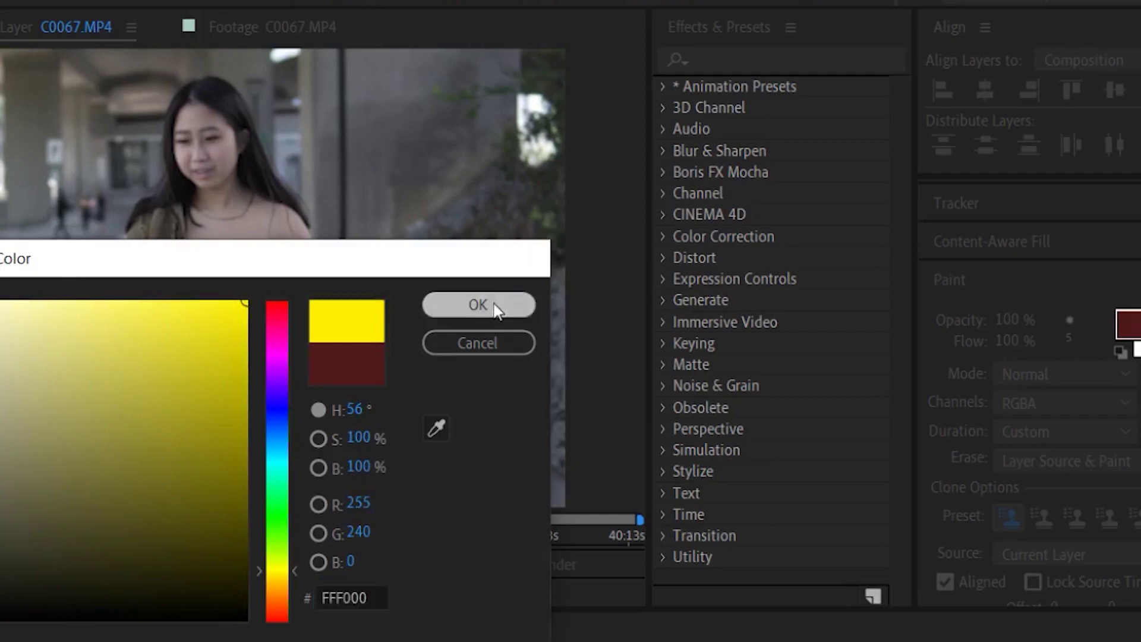
Step: Set the brush diameter to 15 px, paint two test strokes, and undo the last one
scroll(986, 478, down, 4)
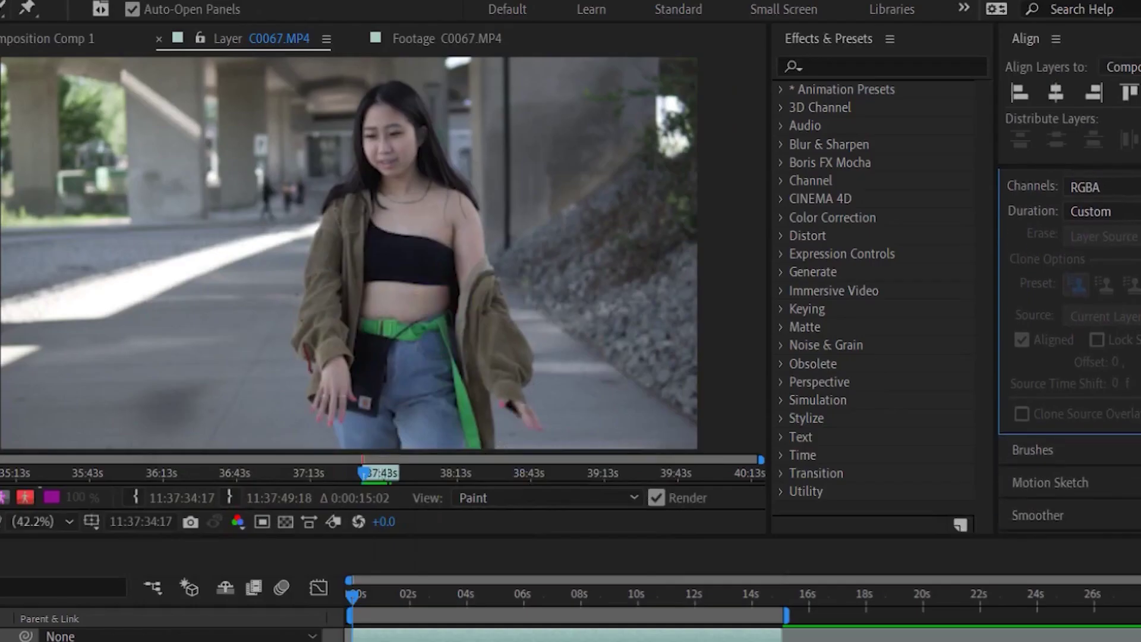
click(986, 478)
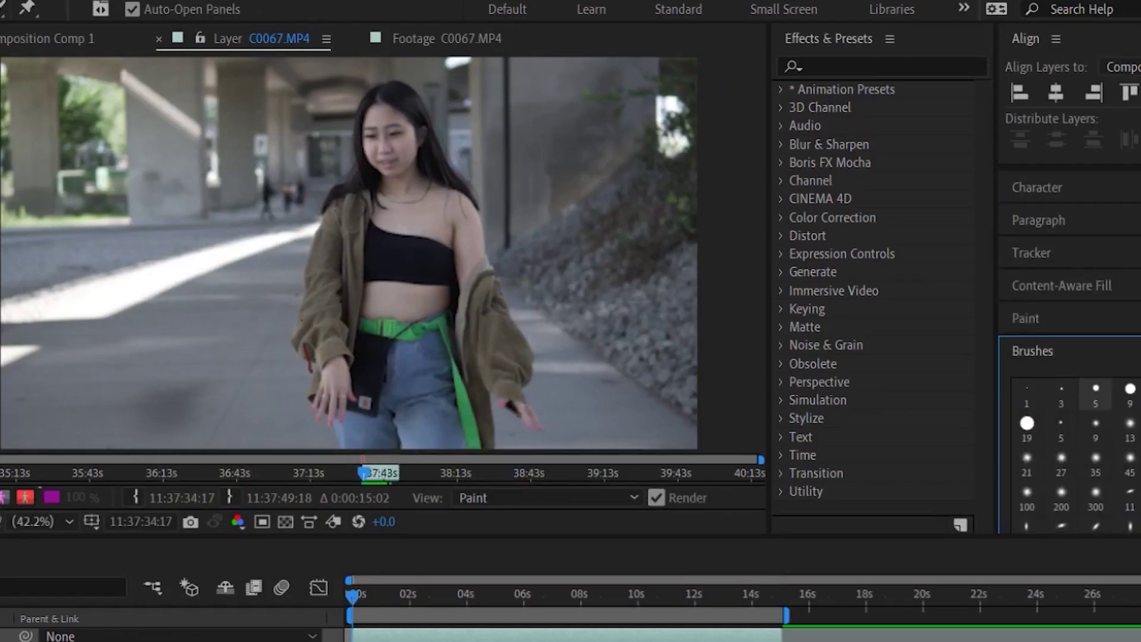
scroll(1070, 357, down, 6)
scroll(1070, 357, down, 2)
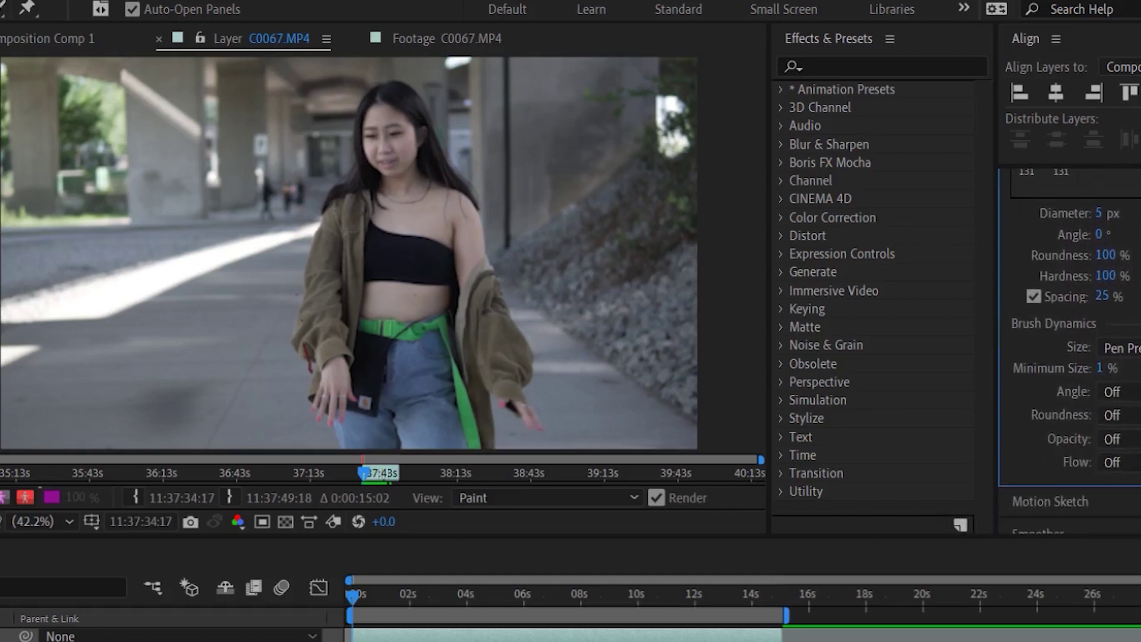
scroll(1070, 357, up, 1)
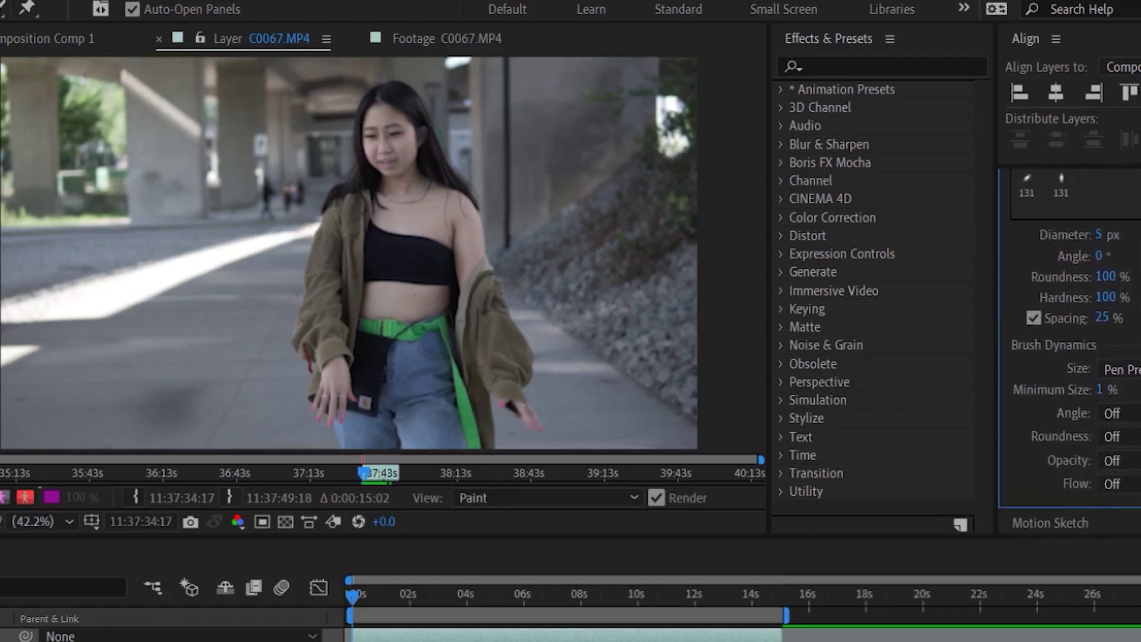
scroll(1093, 250, up, 5)
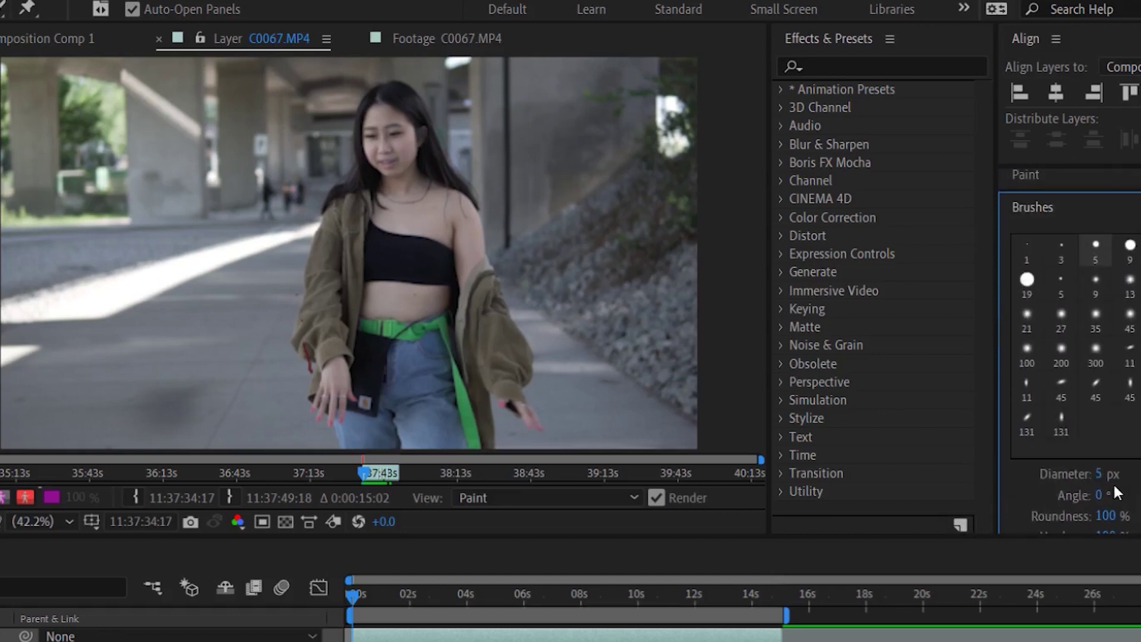
drag(1099, 474, 1112, 474)
mouse_move(359, 192)
mouse_down()
mouse_move(348, 215)
mouse_move(190, 223)
mouse_up()
drag(150, 180, 612, 309)
key(ctrl+z)
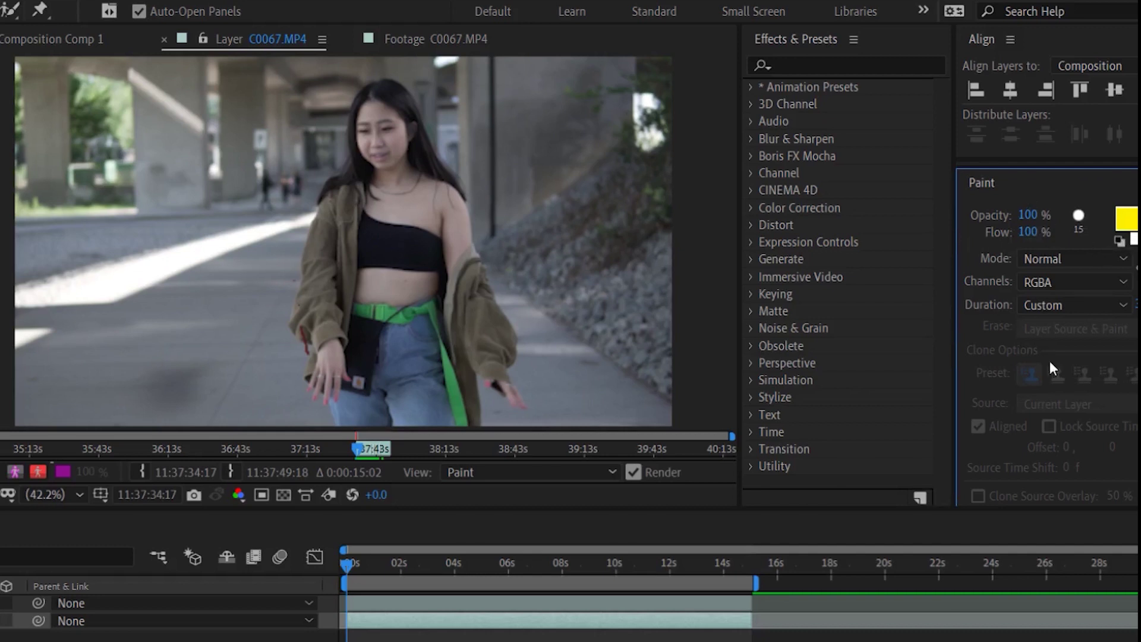
Step: Set paint strokes to last a Single Frame and trace the jacket's left edge in yellow
click(1069, 305)
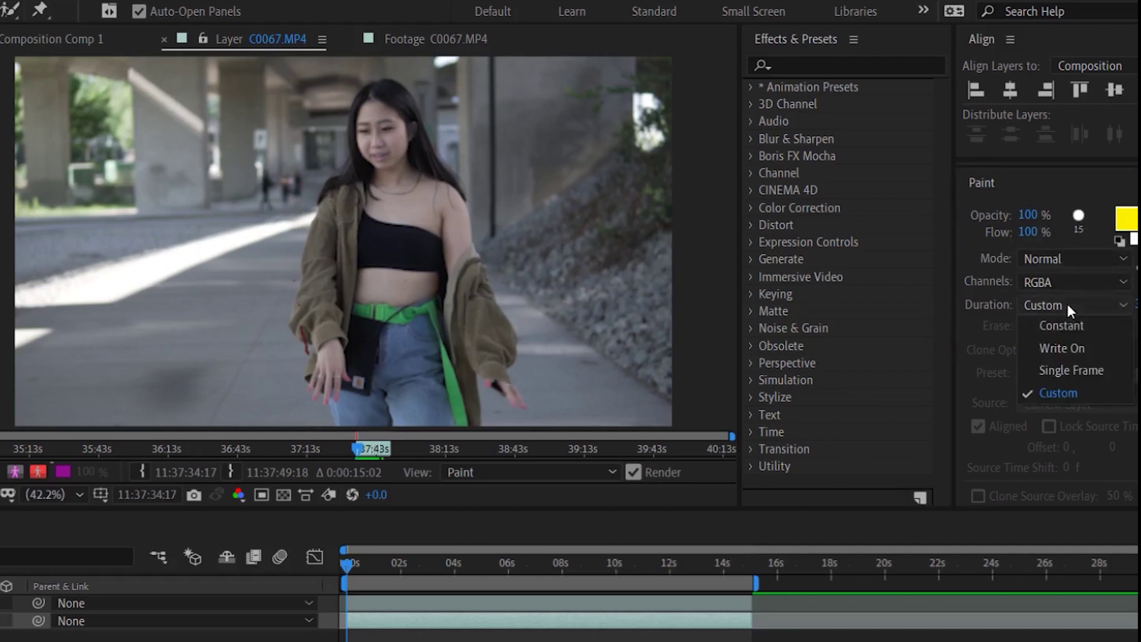
click(1096, 370)
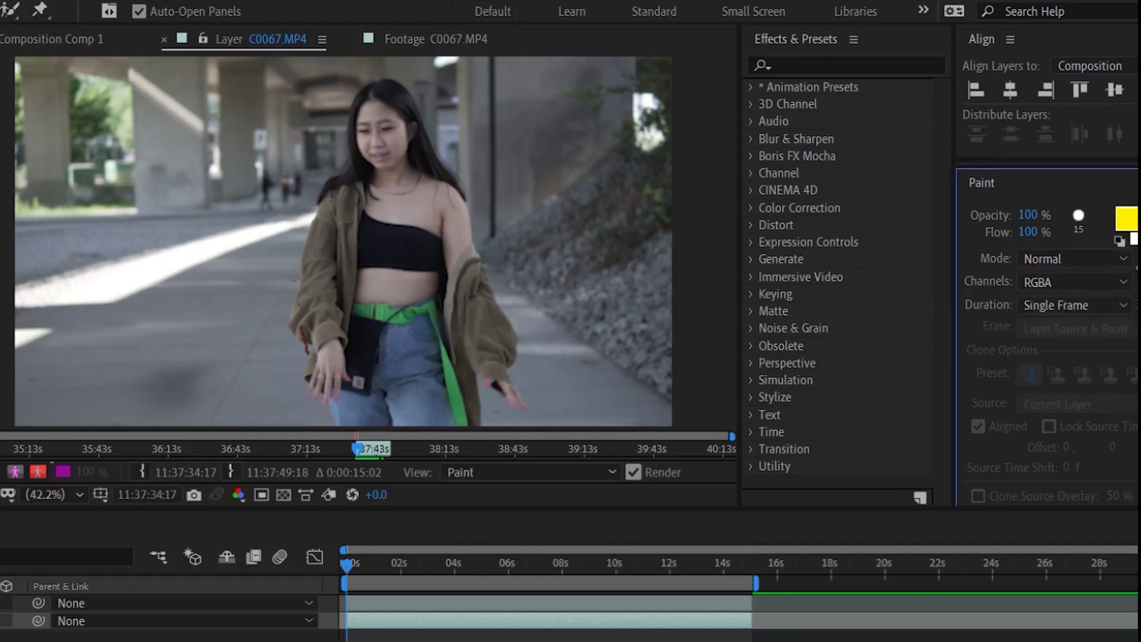
scroll(1048, 333, down, 1)
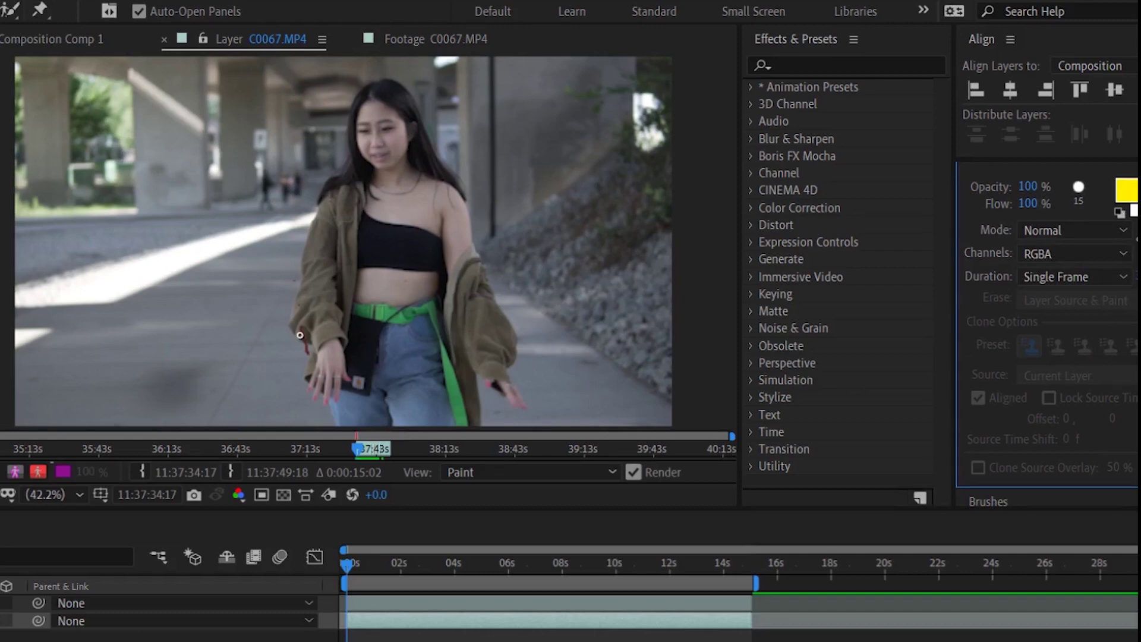
drag(293, 321, 304, 237)
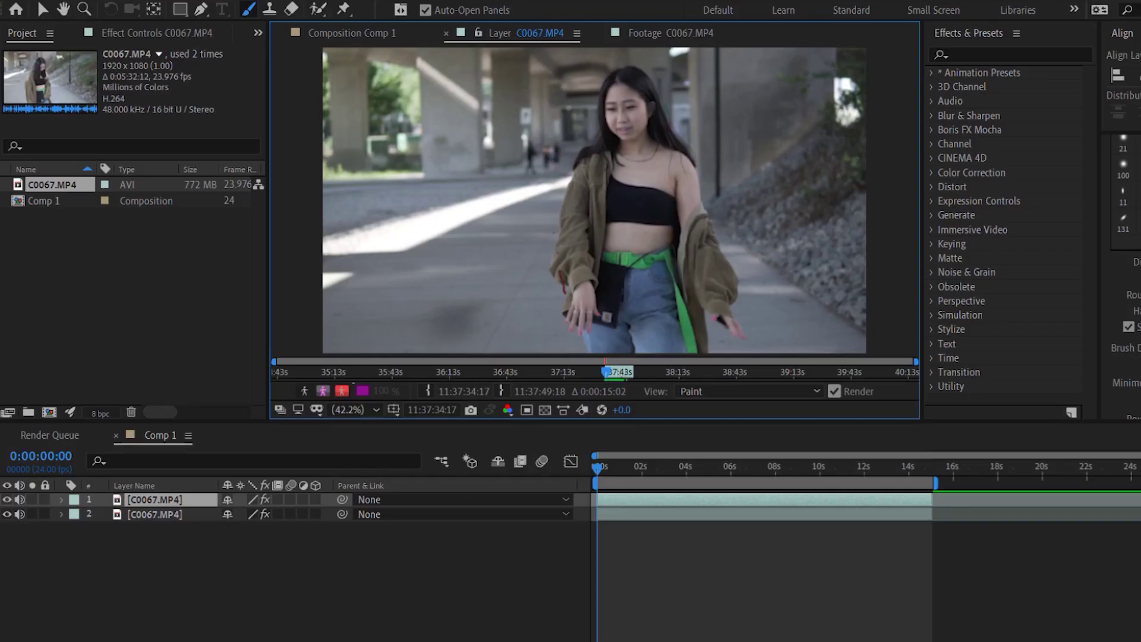
Step: Collapse the paint and brush settings and view the footage at 50% magnification
scroll(1124, 238, up, 4)
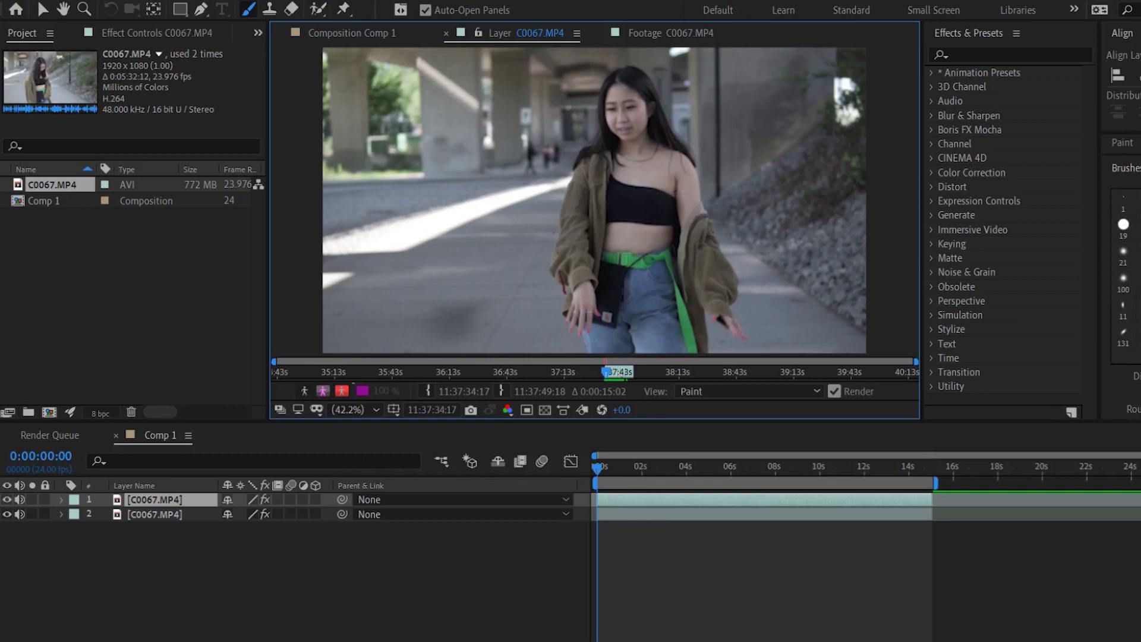
scroll(1124, 267, down, 5)
click(1125, 405)
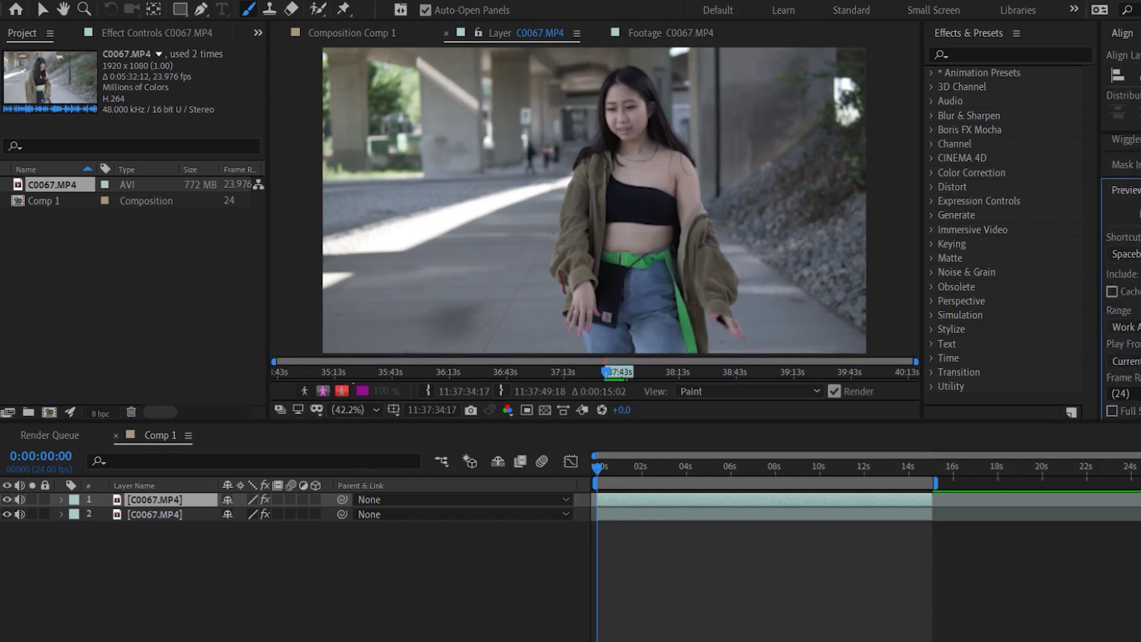
click(359, 409)
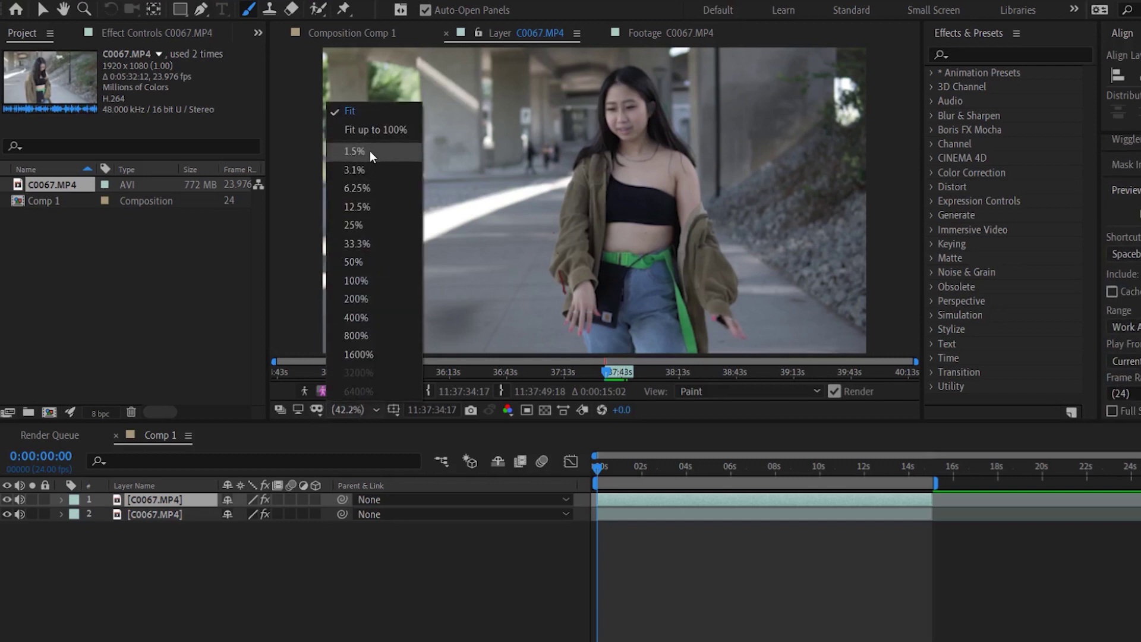
click(381, 261)
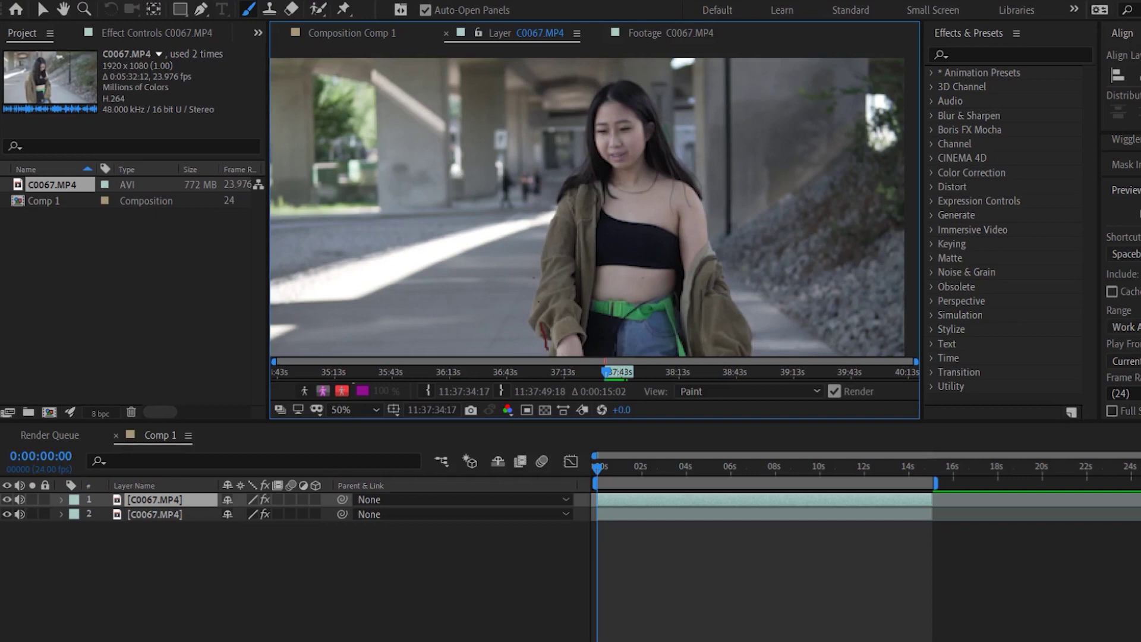
Step: Frame by frame, paint yellow strokes up the jacket edge, over the hair and head, and down the arm
key(Page_Down)
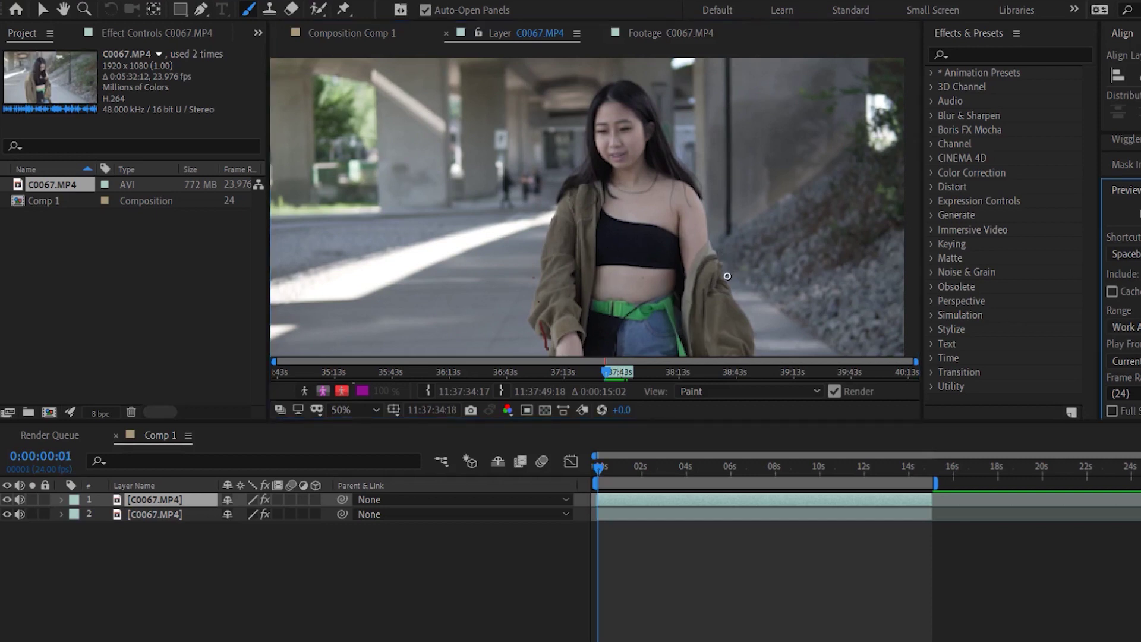
mouse_move(727, 276)
mouse_down()
mouse_move(699, 183)
mouse_move(679, 162)
mouse_up()
key(Page_Down)
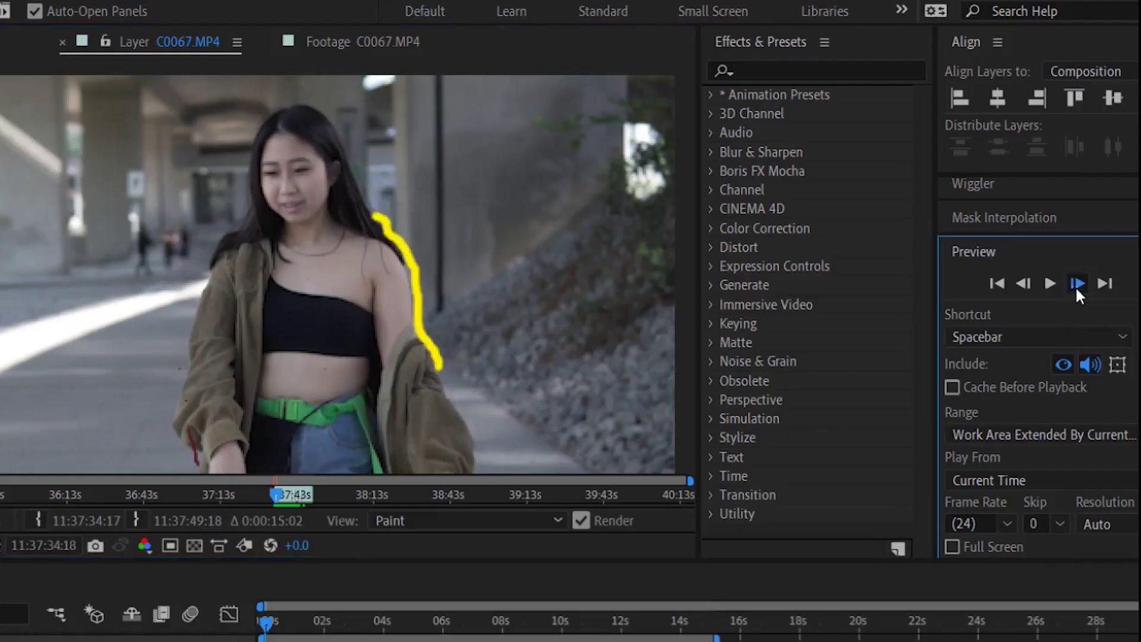
drag(671, 154, 650, 90)
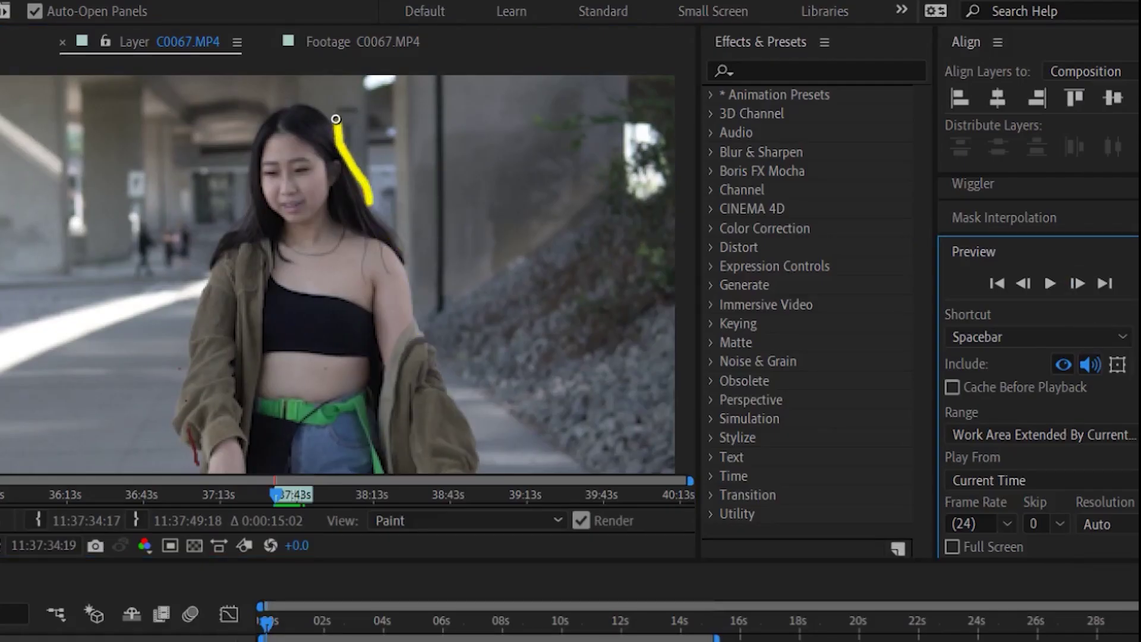
mouse_move(336, 119)
mouse_down()
mouse_move(288, 103)
mouse_move(258, 118)
mouse_move(249, 194)
mouse_move(215, 236)
mouse_move(187, 346)
mouse_up()
click(1077, 283)
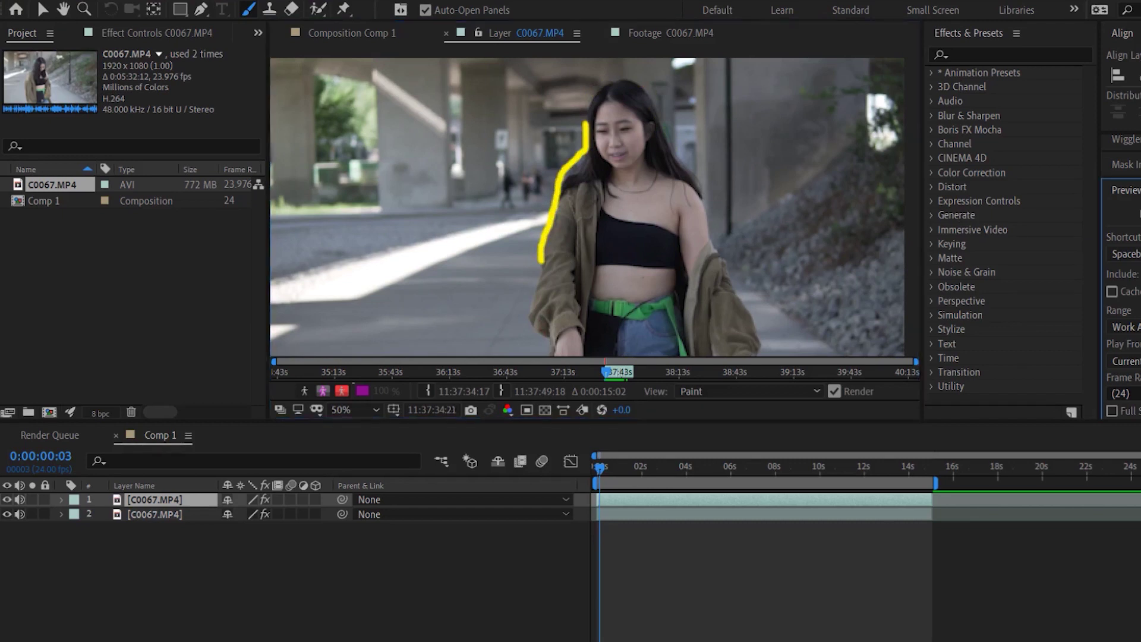
key(Page_Down)
drag(544, 264, 548, 355)
Step: Skip ahead a few frames and paint yellow strokes along the dancer's side, jacket and arm
key(Page_Down)
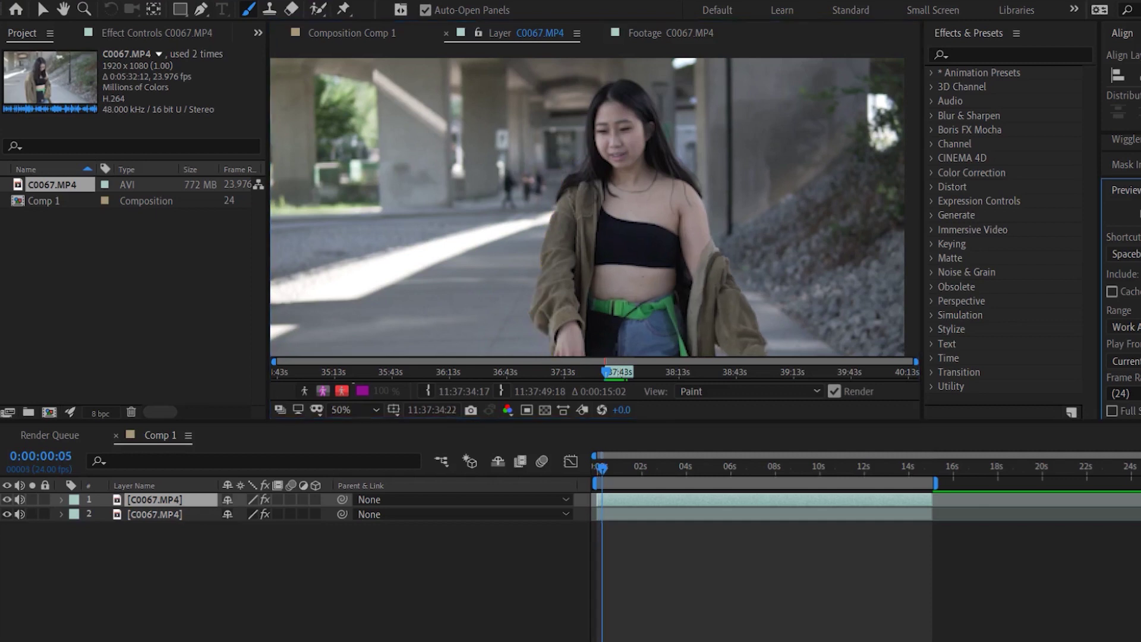
key(Page_Down)
key(Page_Down)
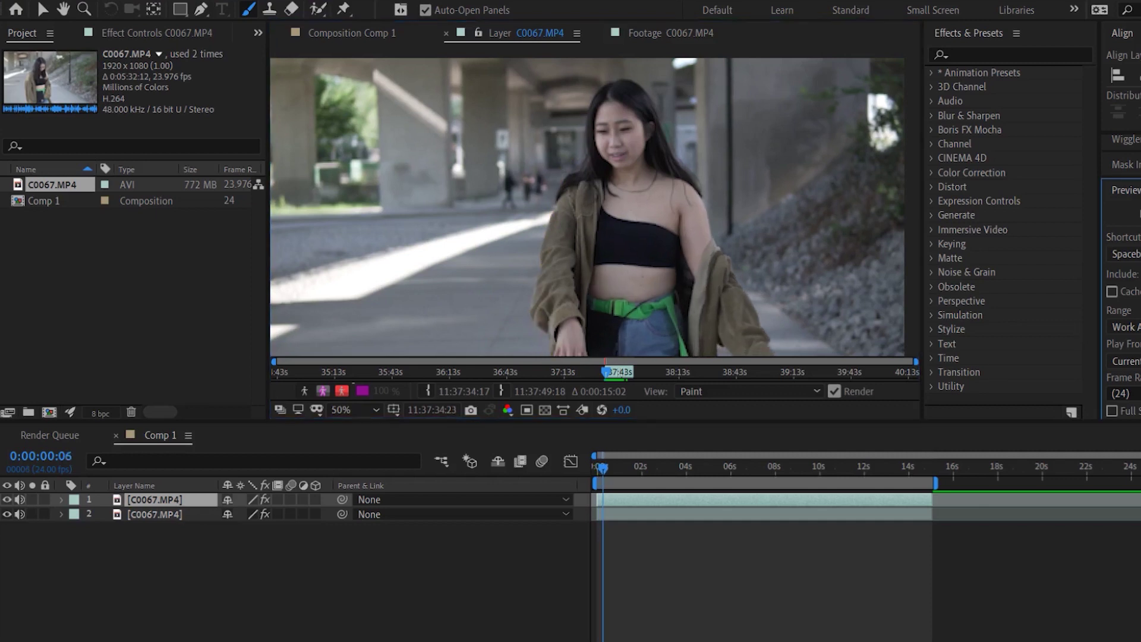
key(Page_Down)
key(Page_Down)
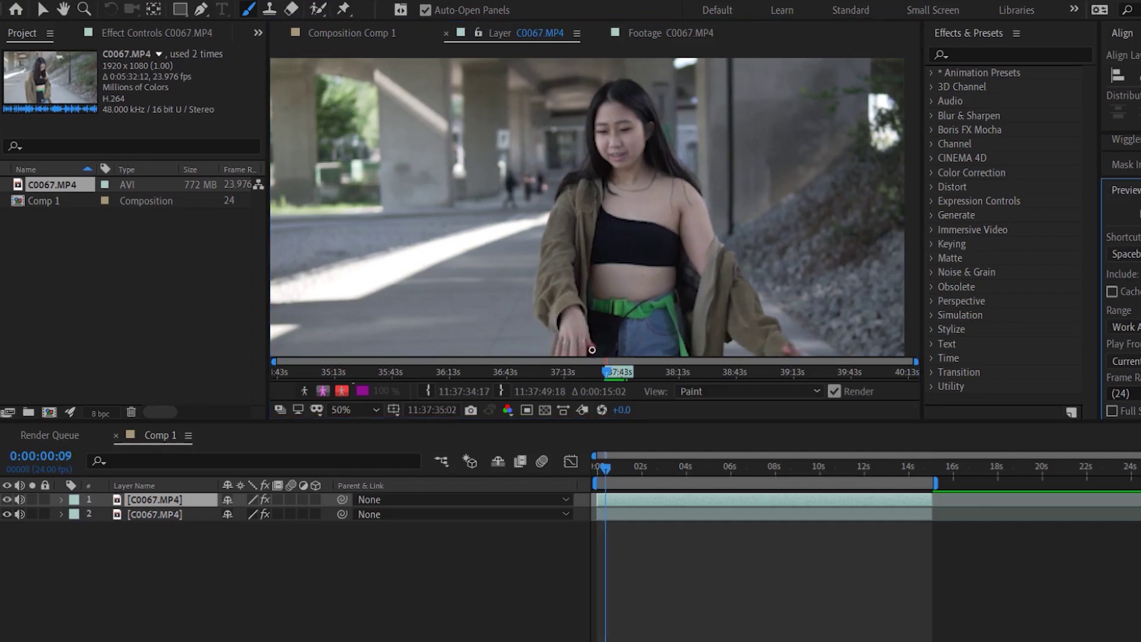
drag(592, 350, 578, 254)
drag(565, 271, 685, 171)
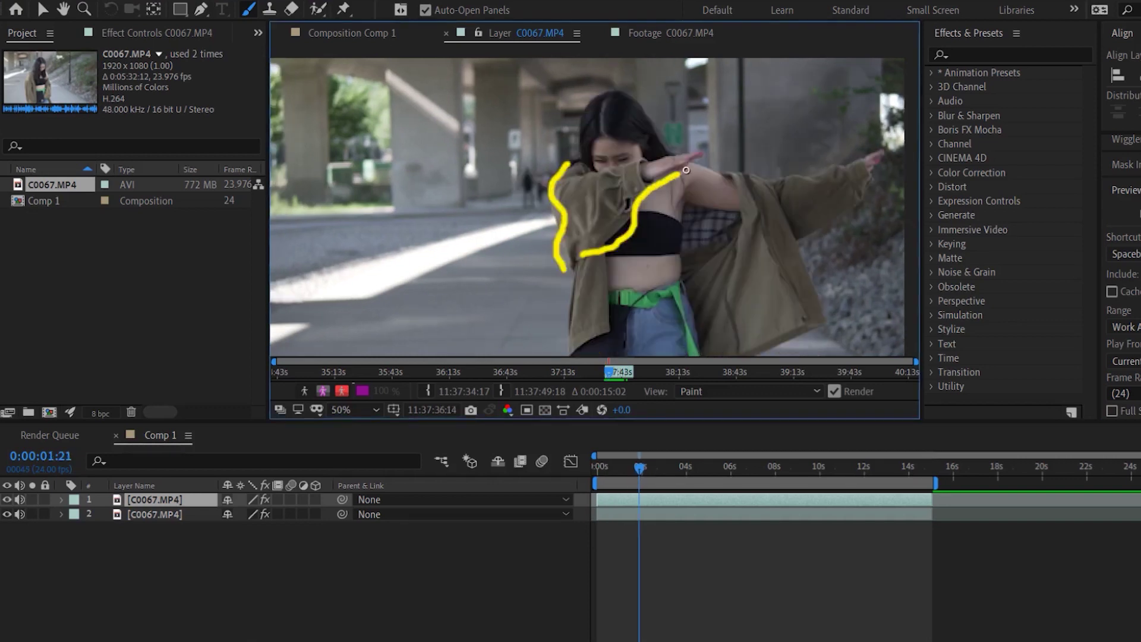
mouse_move(590, 161)
mouse_down()
mouse_move(580, 177)
mouse_move(688, 160)
mouse_up()
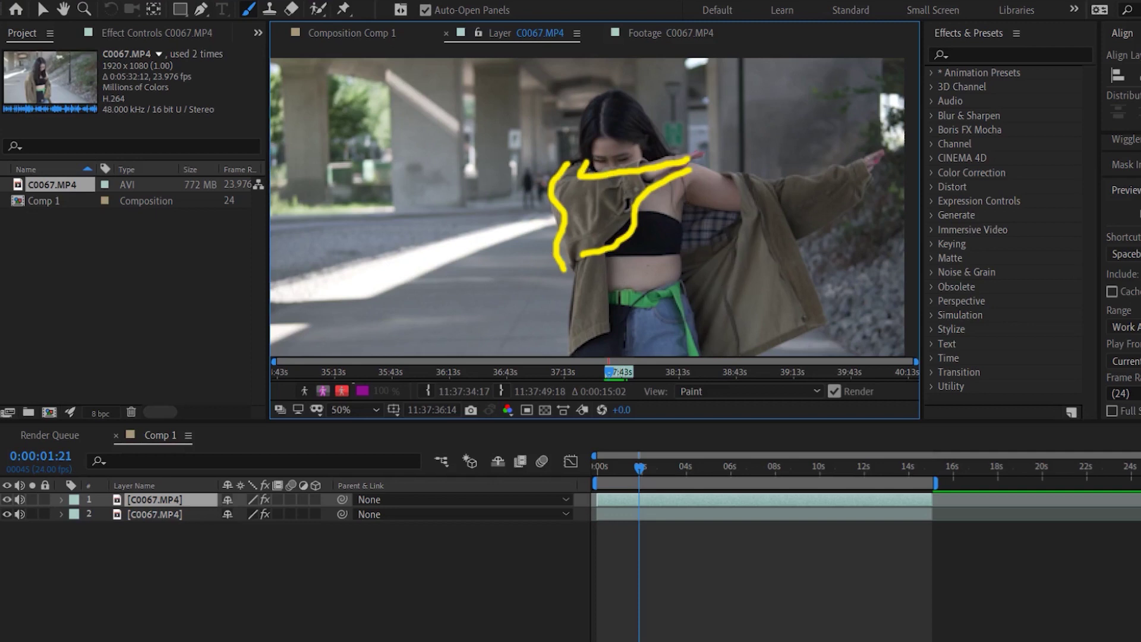
key(Page_Down)
mouse_move(578, 161)
mouse_down()
mouse_move(550, 193)
mouse_move(575, 268)
mouse_move(667, 177)
mouse_move(587, 180)
mouse_move(710, 158)
mouse_up()
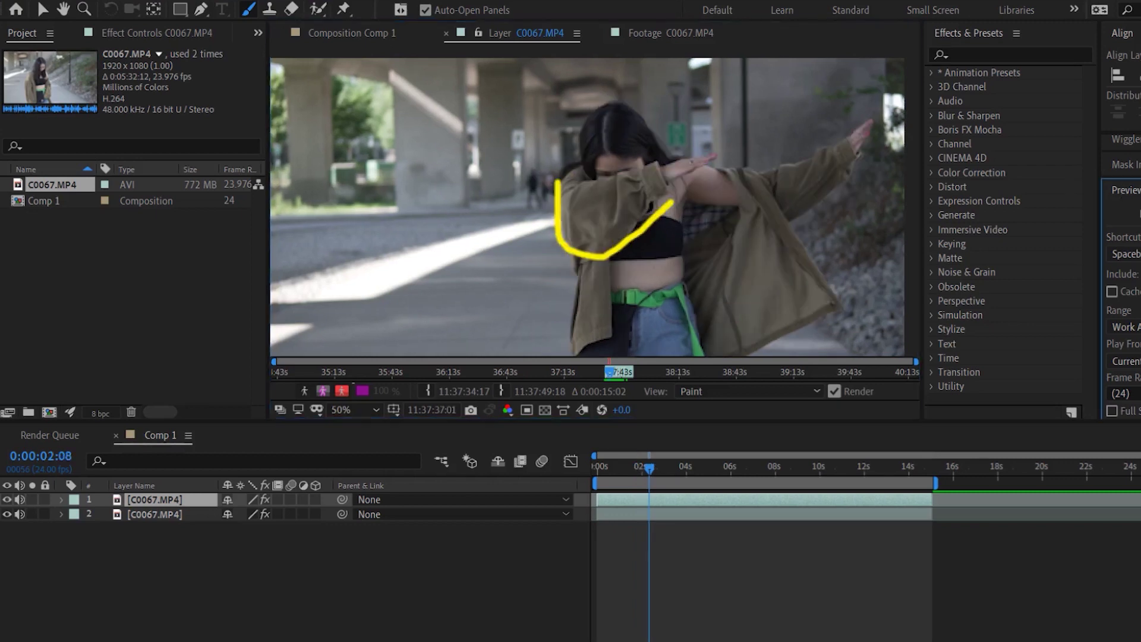
key(Page_Down)
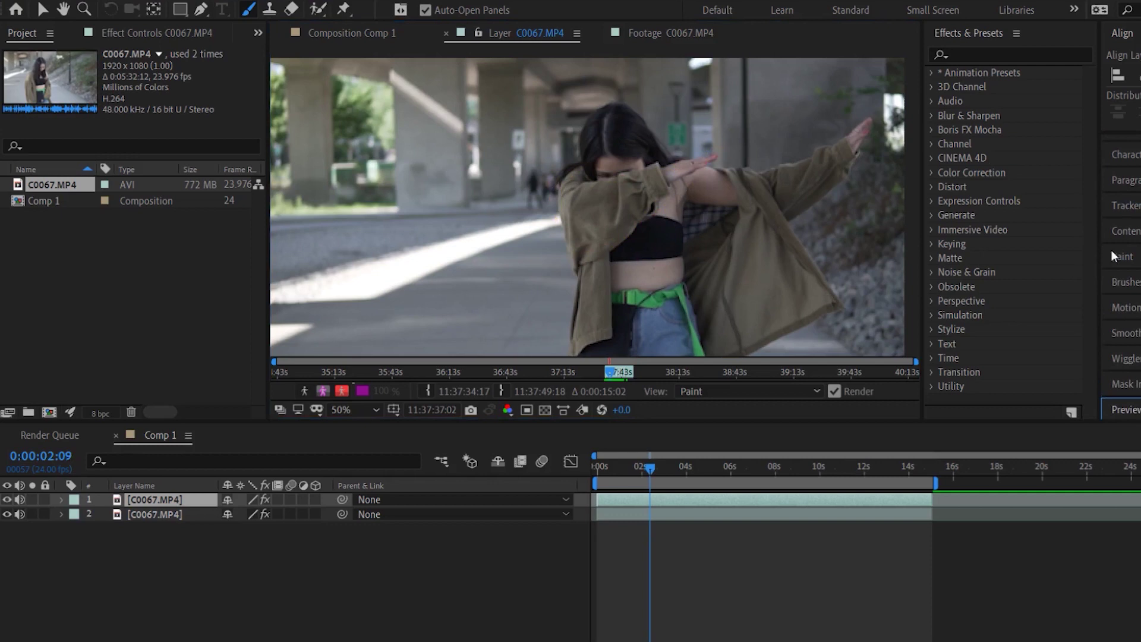
Step: Change the paint colour to a teal-green shade
drag(675, 374, 674, 334)
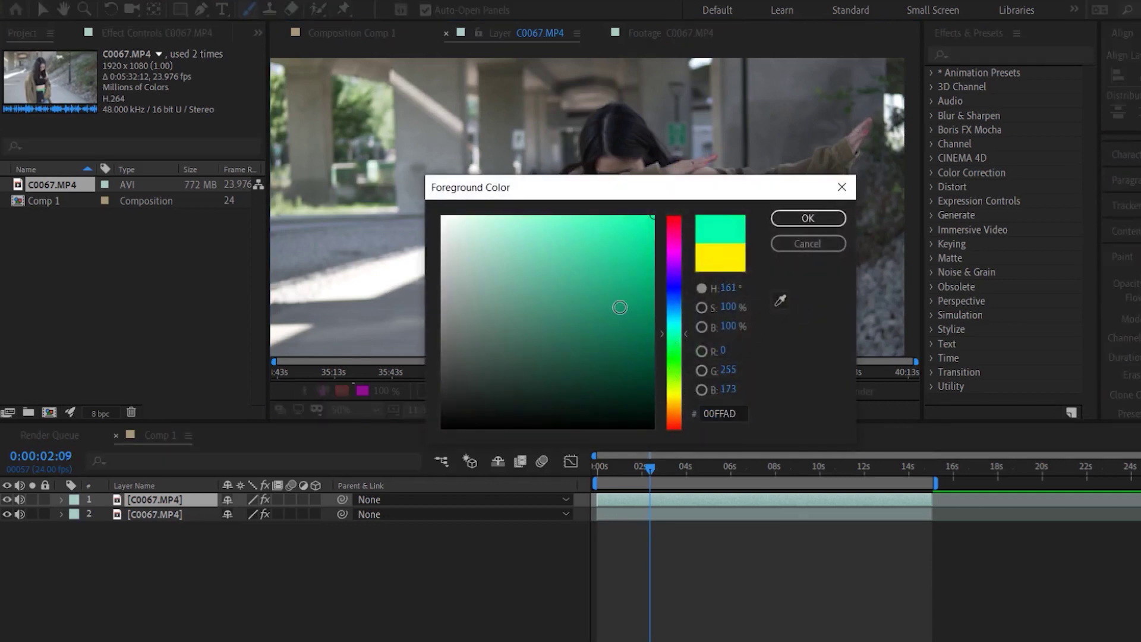
click(652, 240)
click(808, 219)
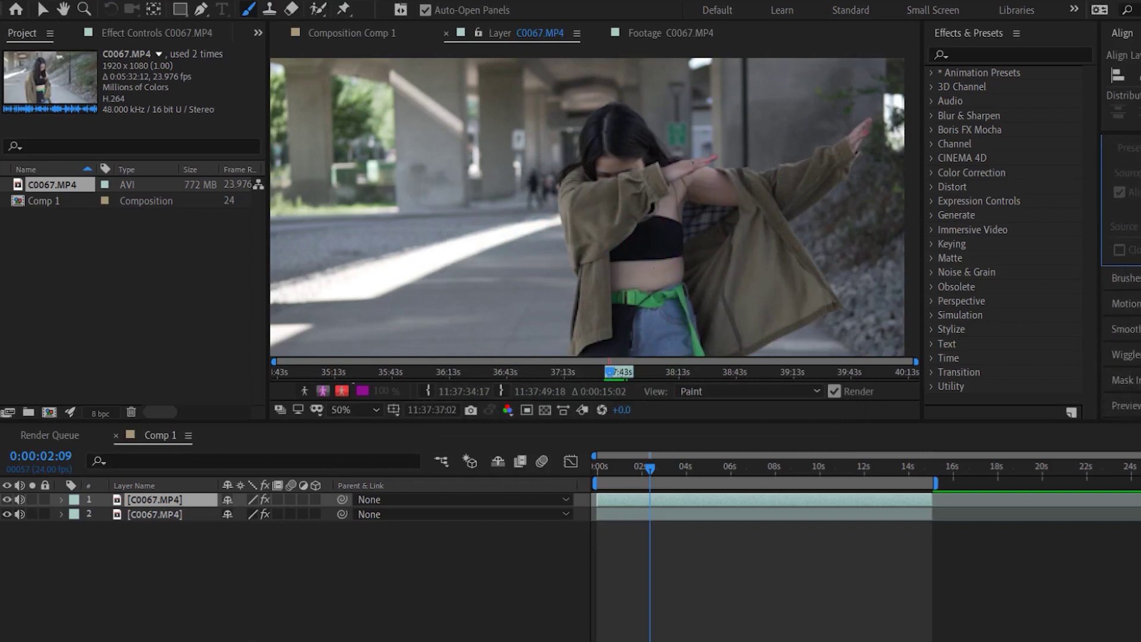
Step: Paint three teal wavy strokes beside the dancer
mouse_move(555, 171)
mouse_down()
mouse_move(561, 262)
mouse_move(573, 267)
mouse_up()
mouse_move(523, 188)
mouse_down()
mouse_move(519, 242)
mouse_move(537, 281)
mouse_up()
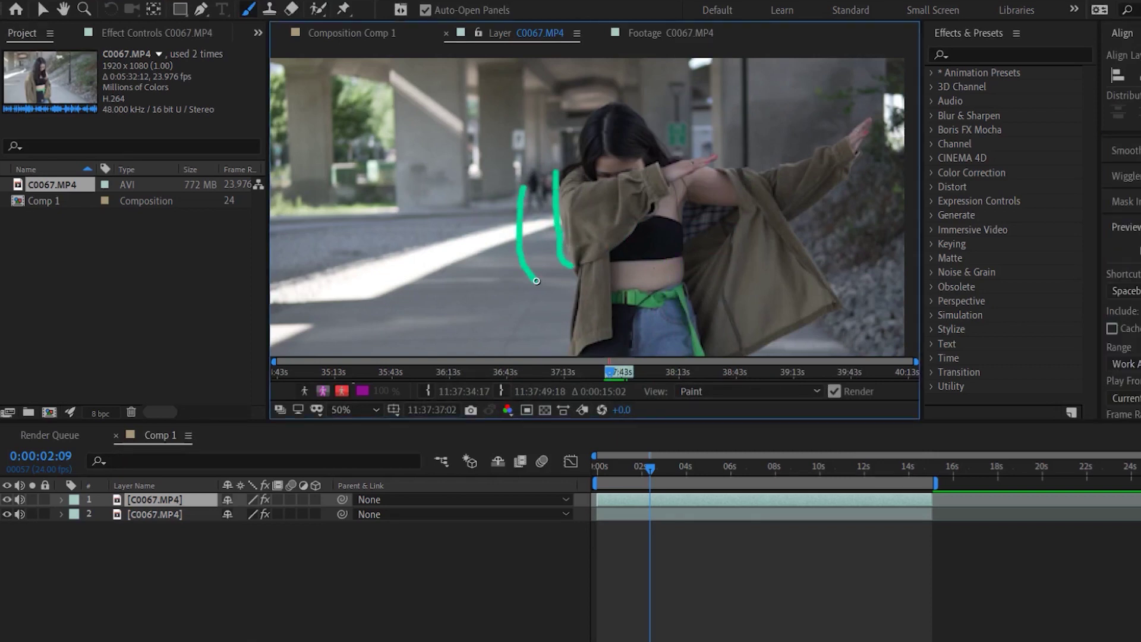
drag(469, 215, 479, 281)
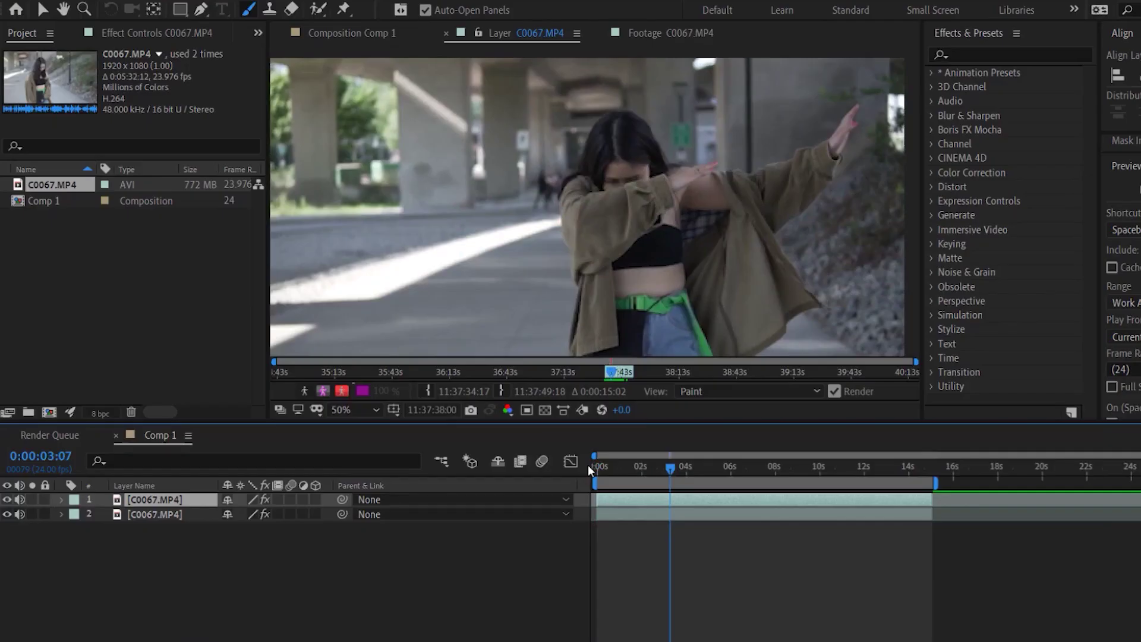
click(589, 466)
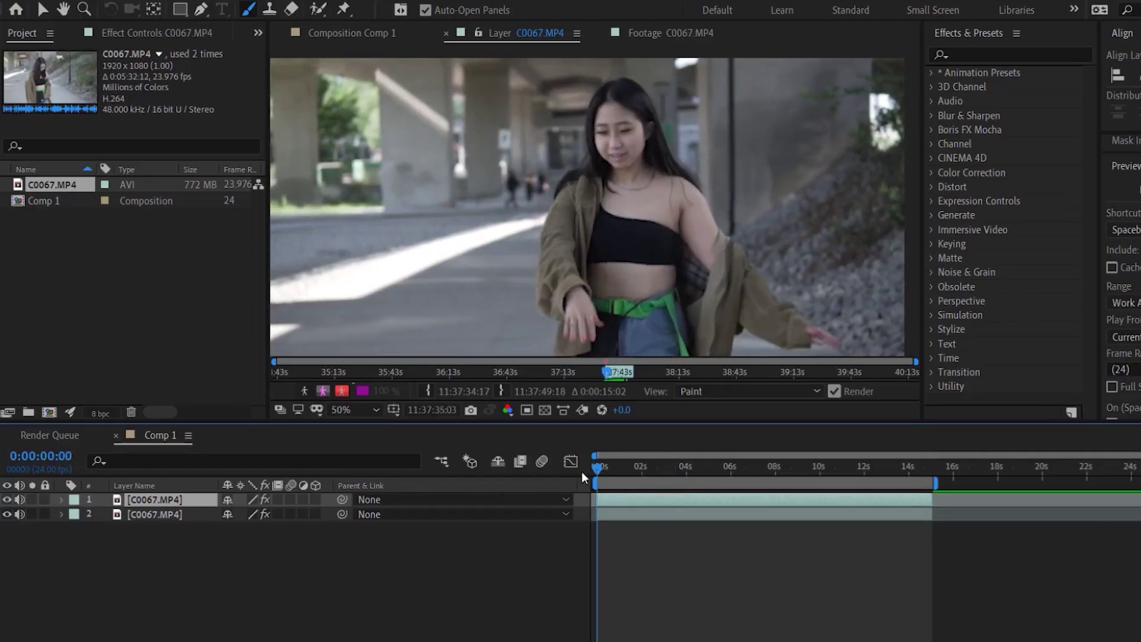
key(space)
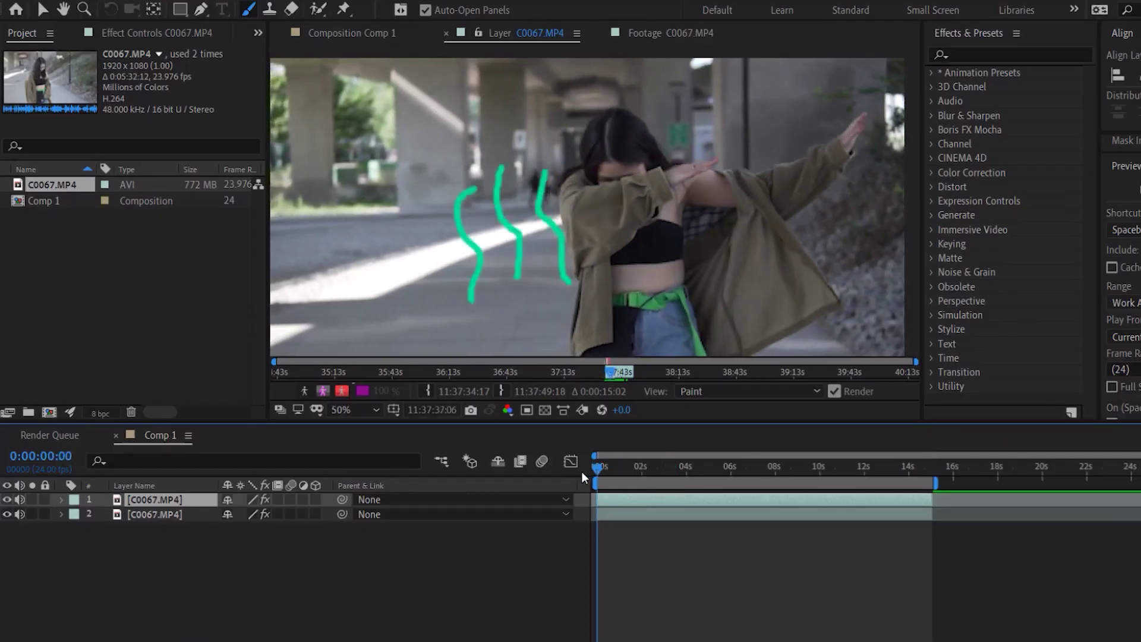
click(670, 466)
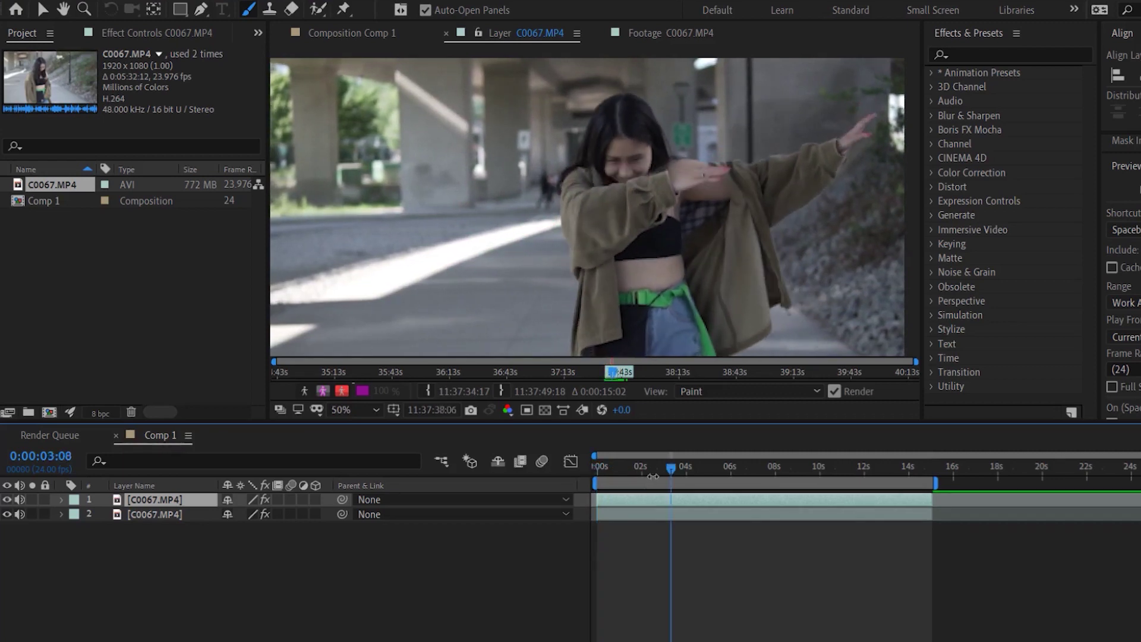
key(space)
click(634, 468)
click(601, 468)
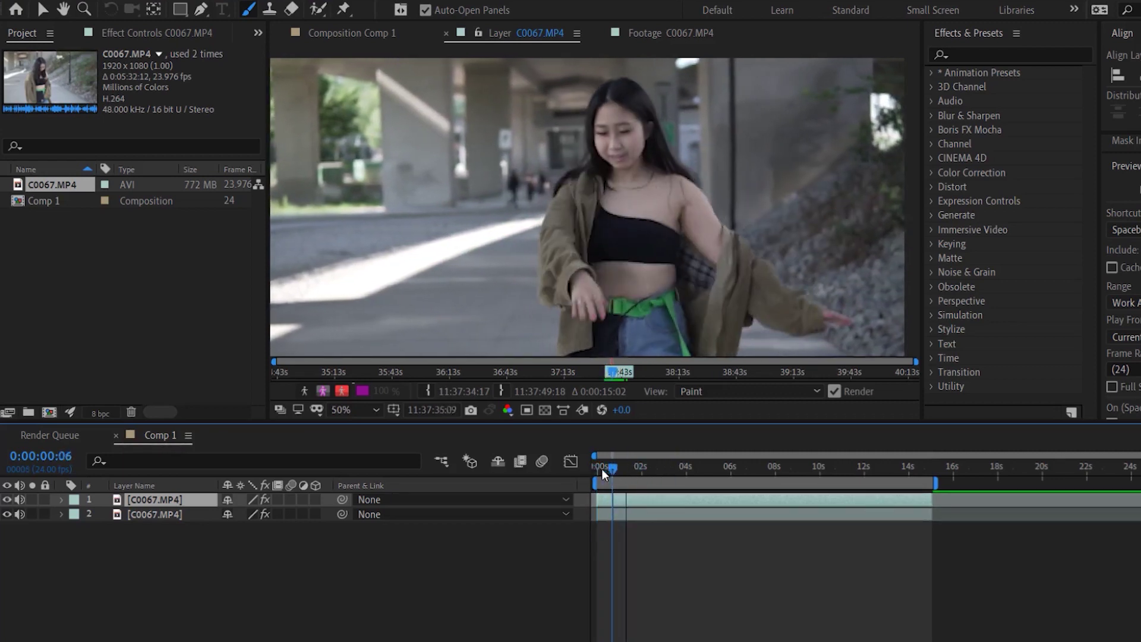
mouse_move(602, 468)
mouse_down()
mouse_move(583, 471)
mouse_move(659, 472)
mouse_move(596, 473)
mouse_up()
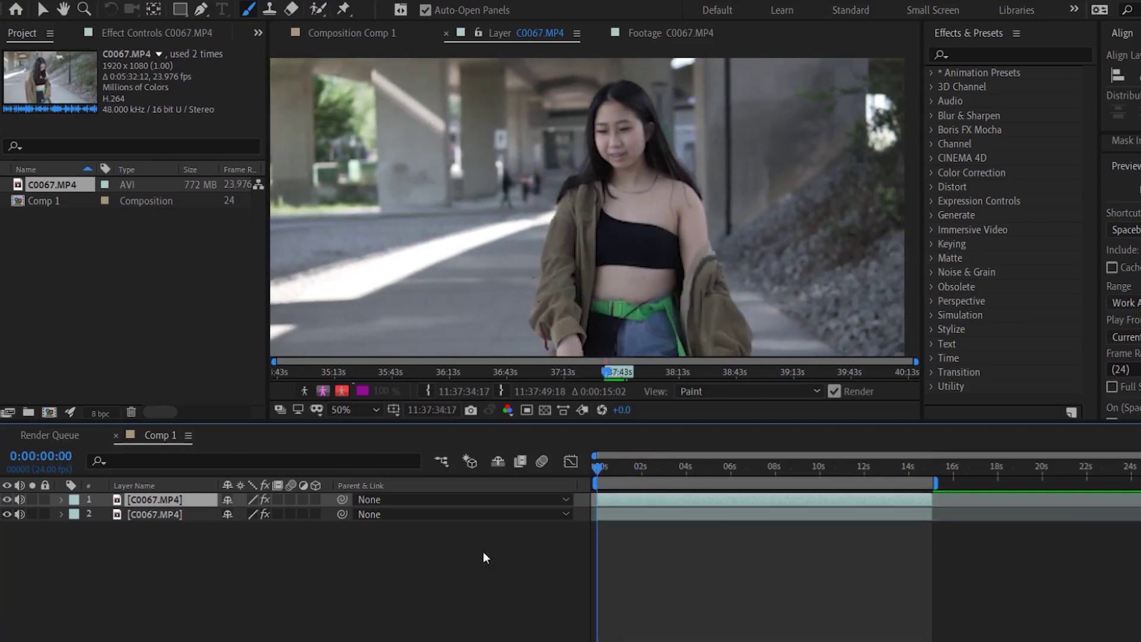
ctrl+click(327, 502)
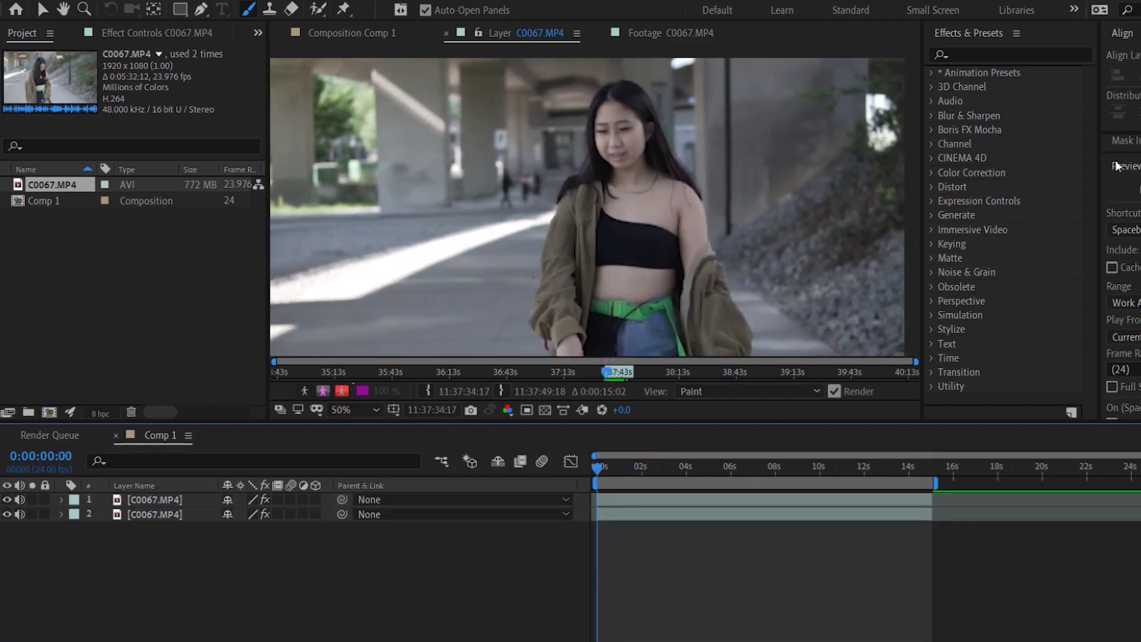
click(986, 54)
text(glow)
drag(797, 246, 322, 480)
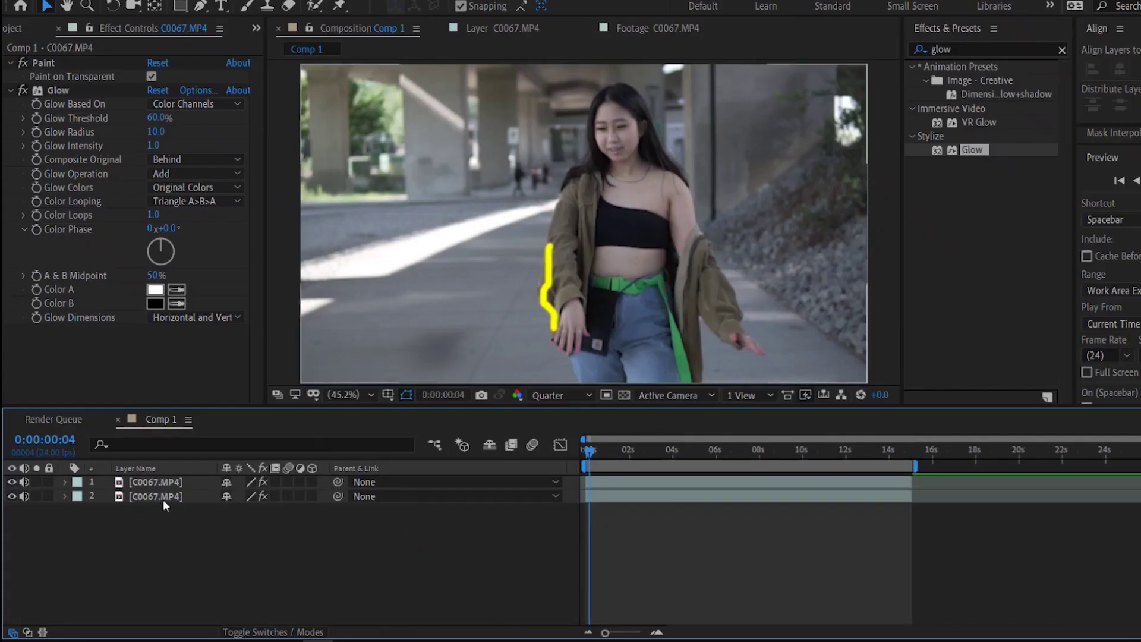
click(65, 481)
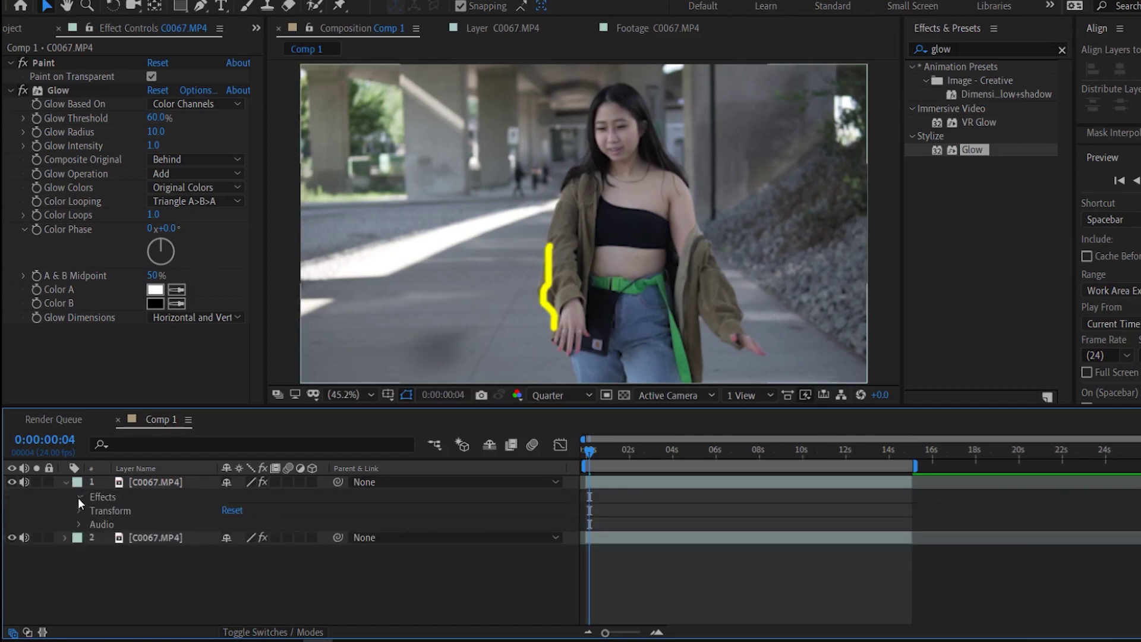
click(78, 497)
click(95, 511)
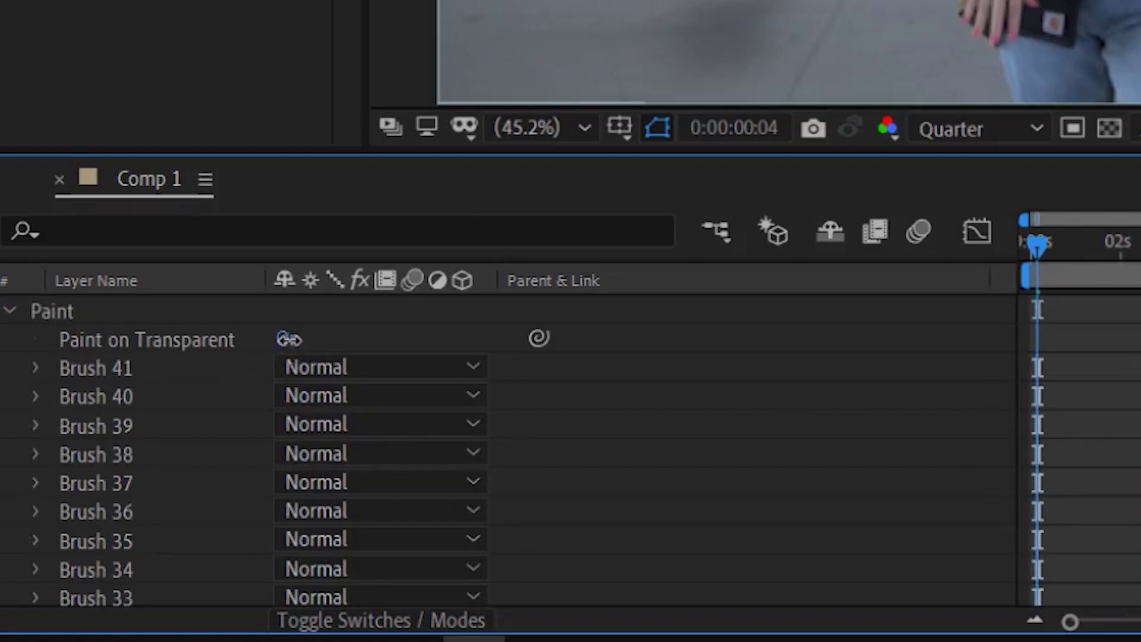
click(288, 341)
click(288, 341)
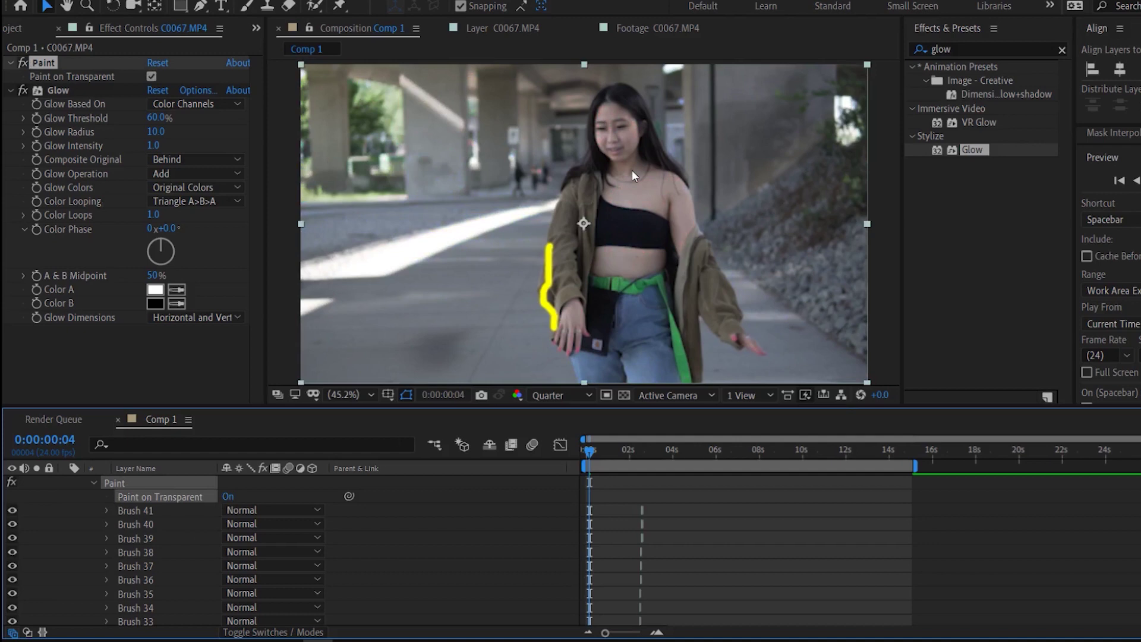
click(228, 497)
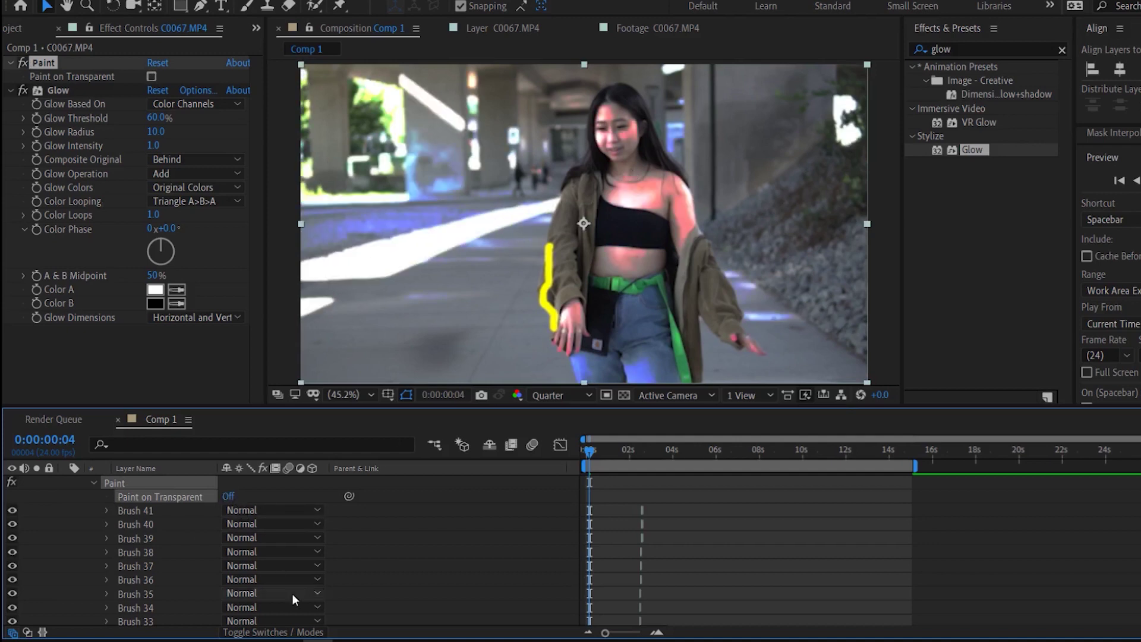
click(229, 497)
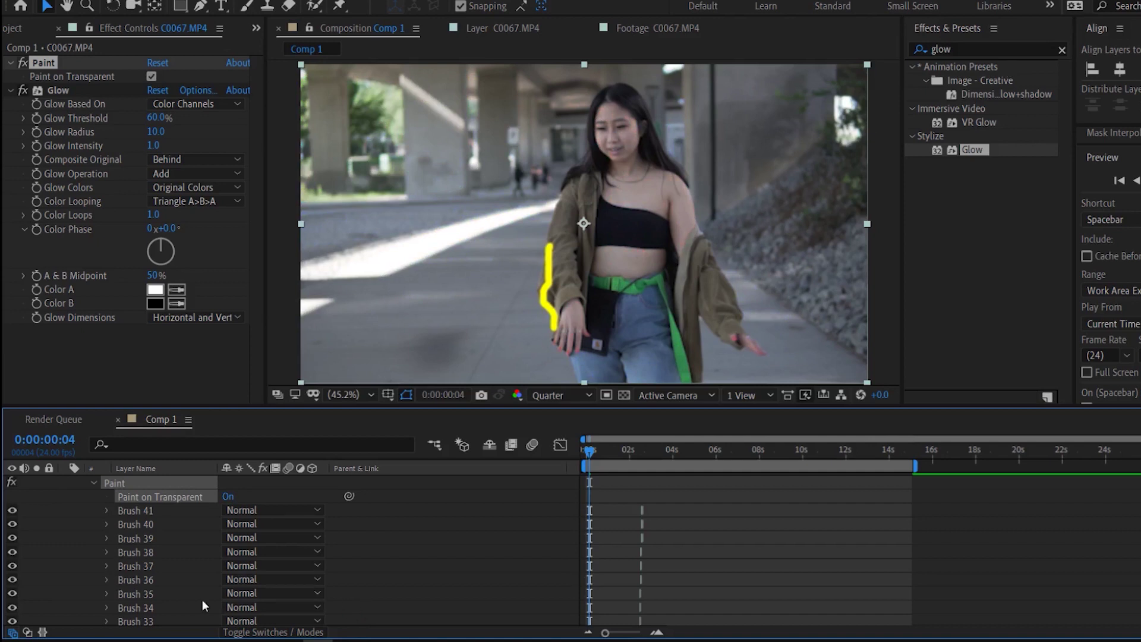
click(958, 251)
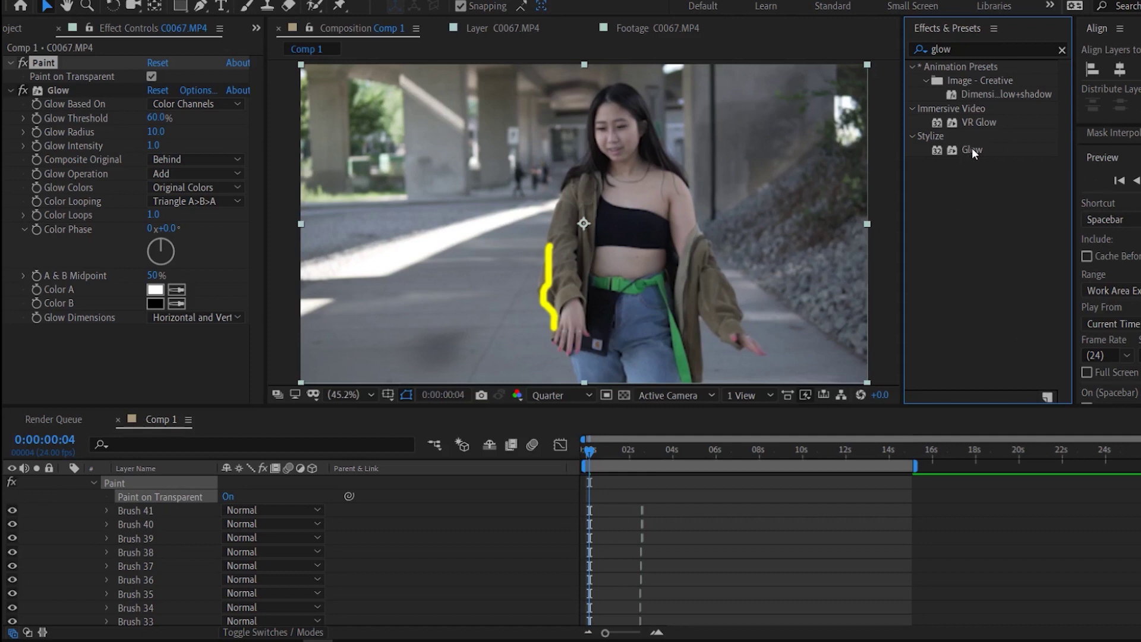
click(108, 370)
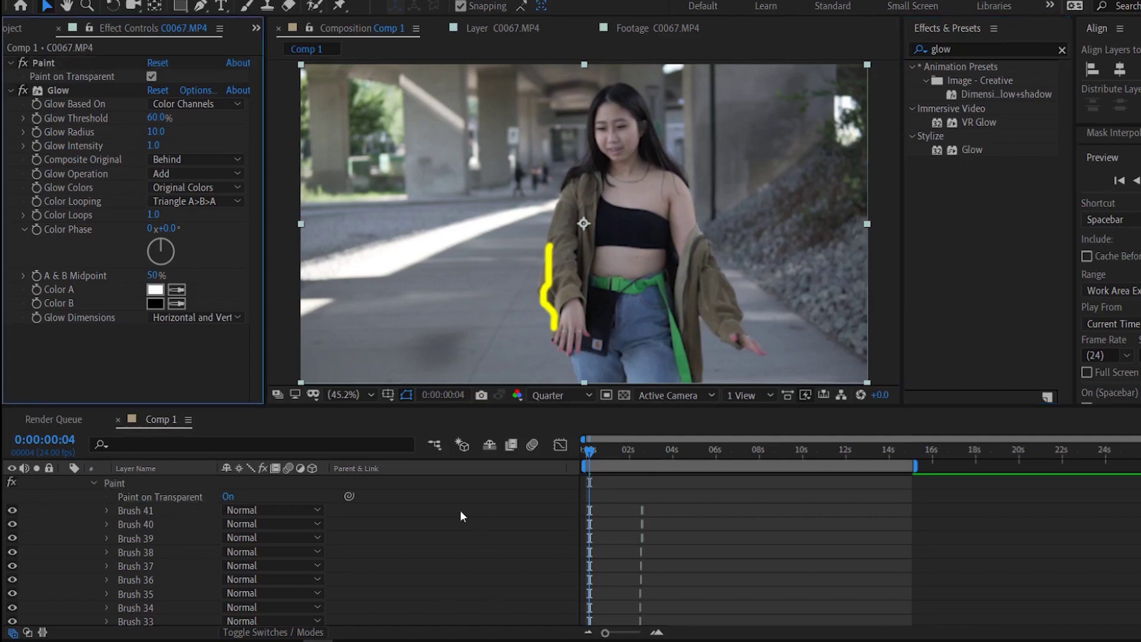
click(229, 497)
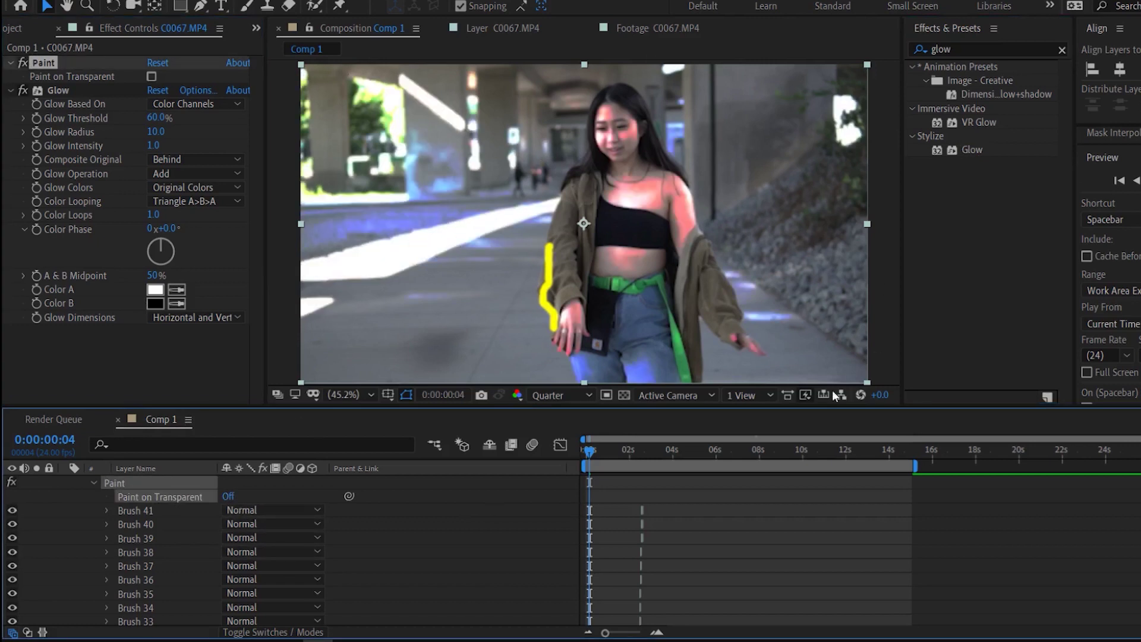
click(228, 497)
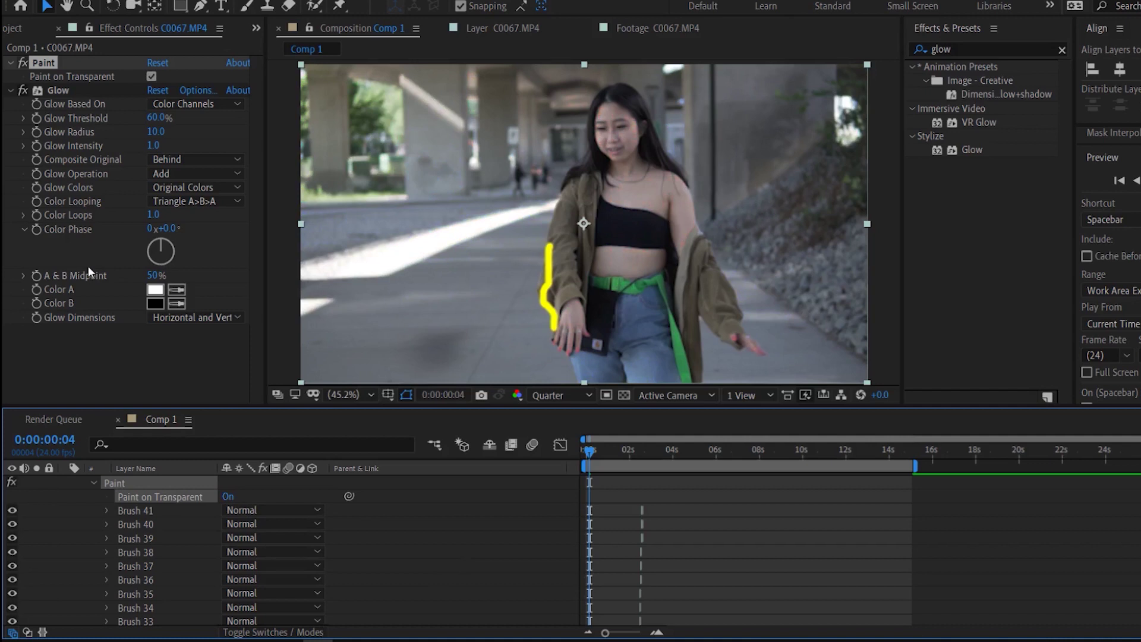
click(195, 351)
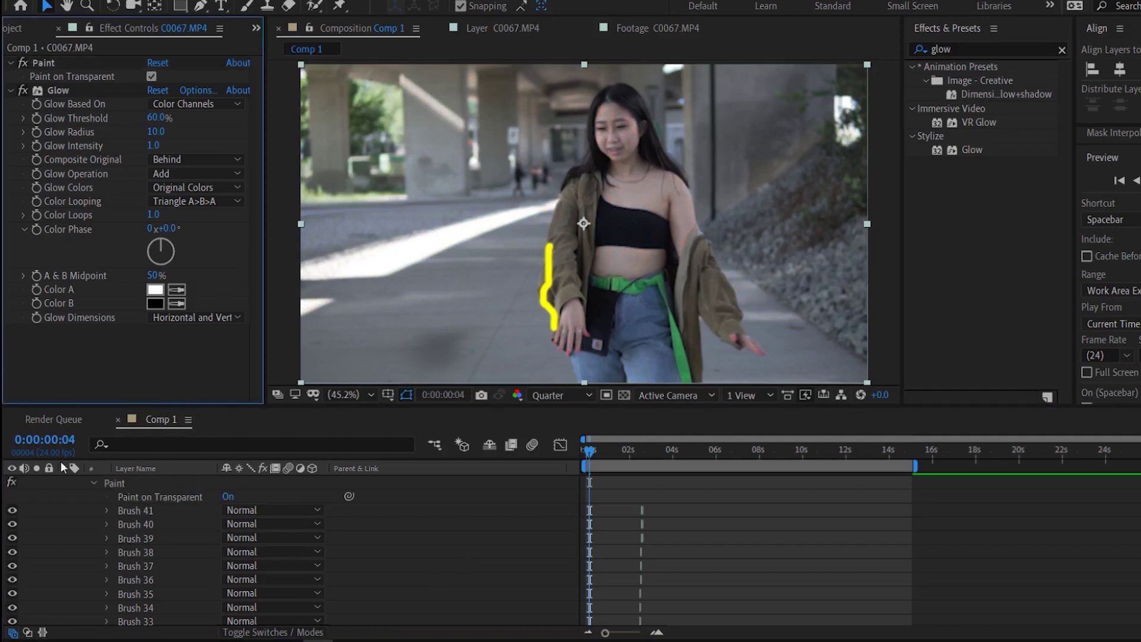
click(173, 481)
Step: Collapse layer properties, expand the top footage layer, and move to a later frame
key(u)
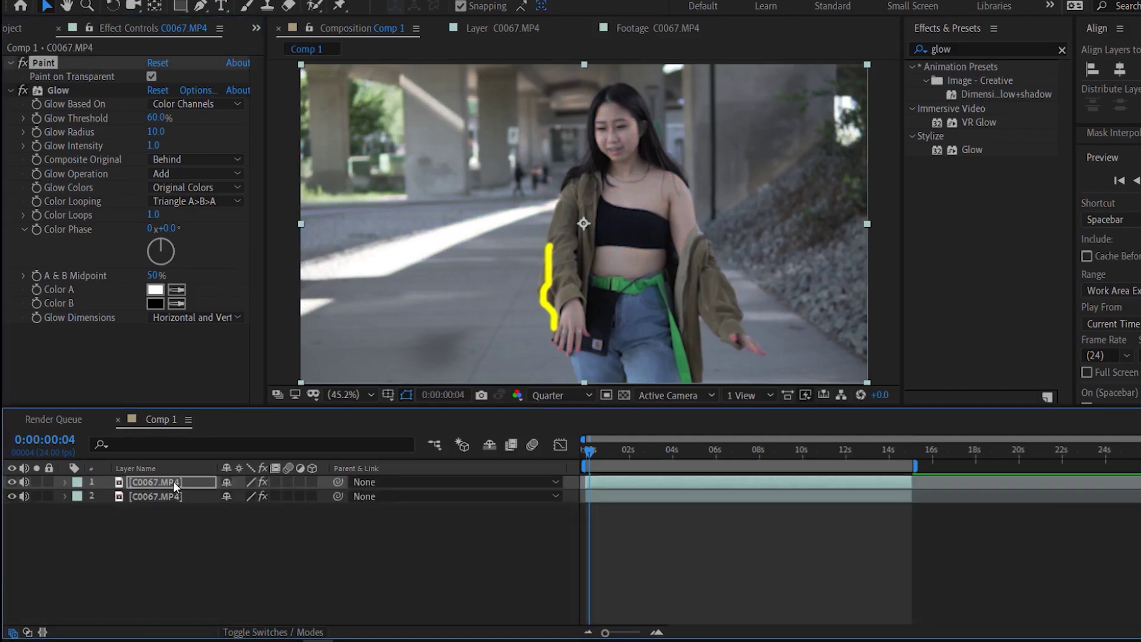
click(176, 482)
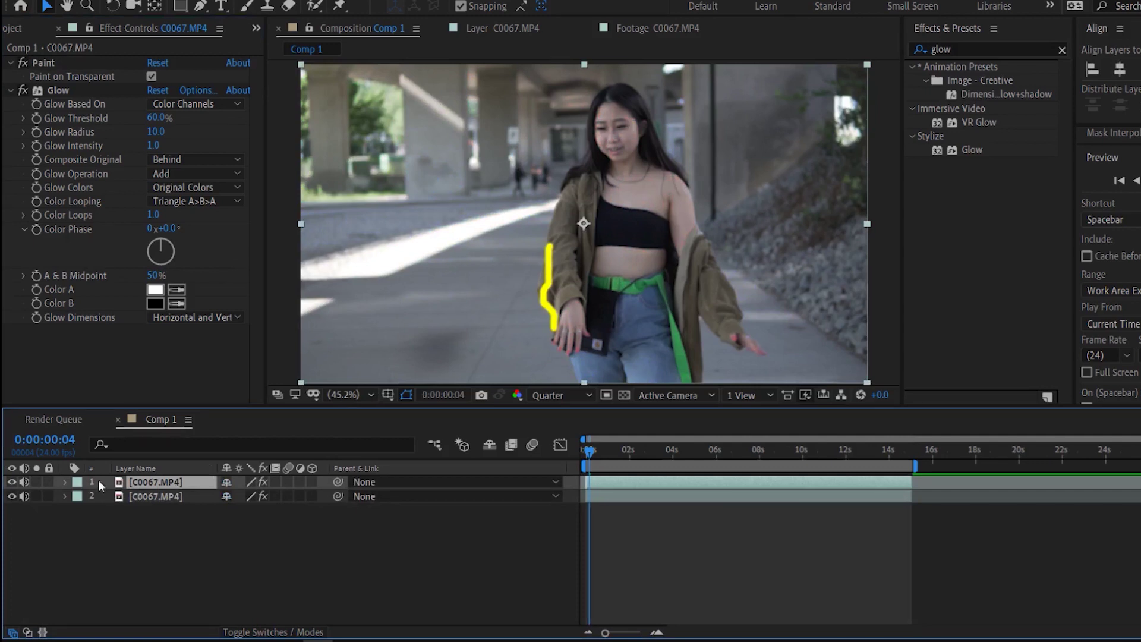
click(69, 481)
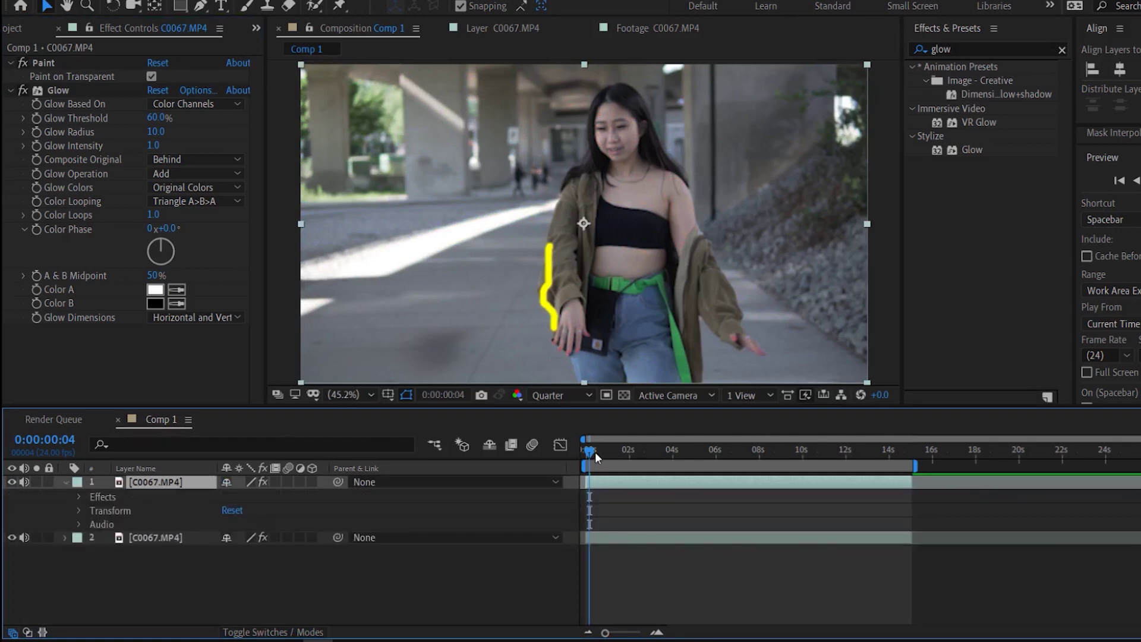
drag(594, 451, 628, 454)
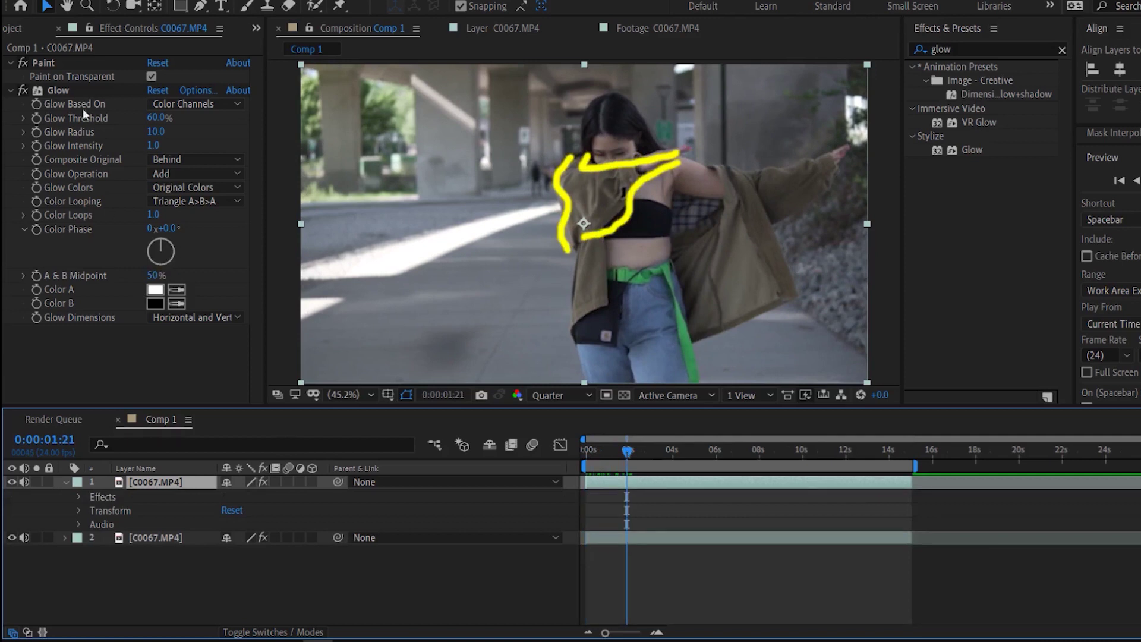
Step: Compare Glow on and off, set Threshold 64.3% and Intensity 1.3, then add a second Glow
click(30, 94)
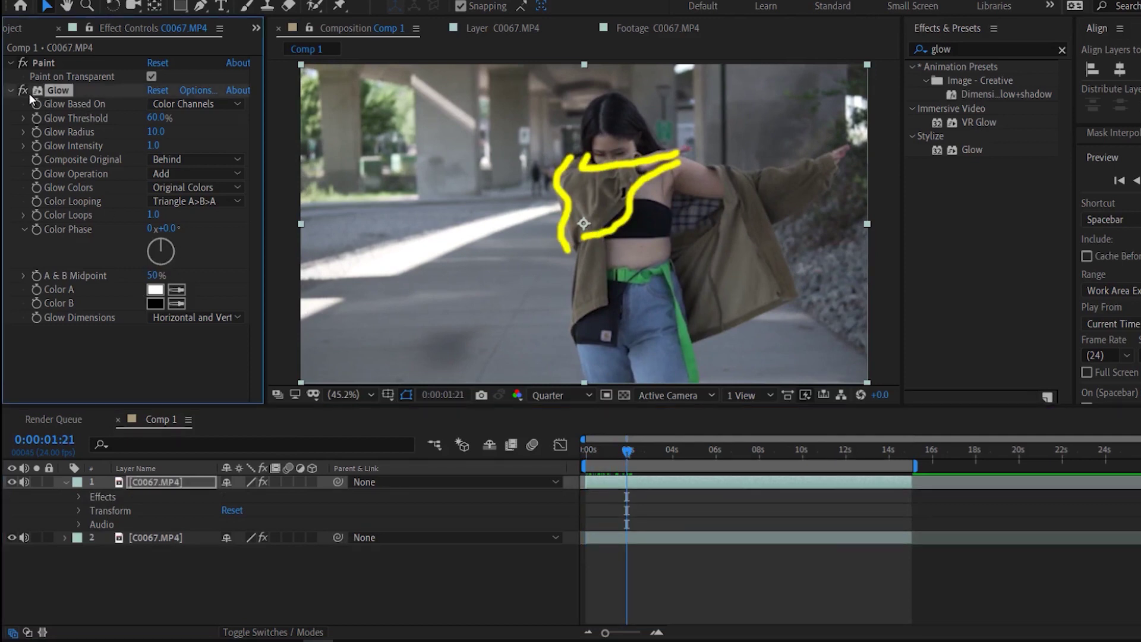
click(23, 90)
click(22, 91)
click(23, 90)
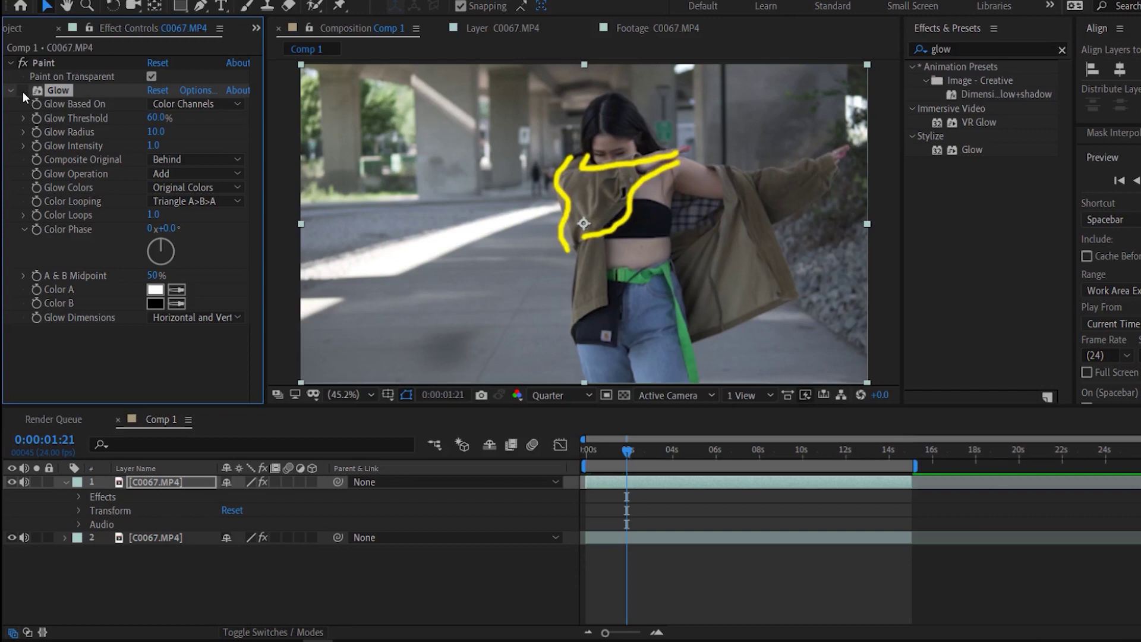
click(23, 90)
click(22, 91)
click(22, 91)
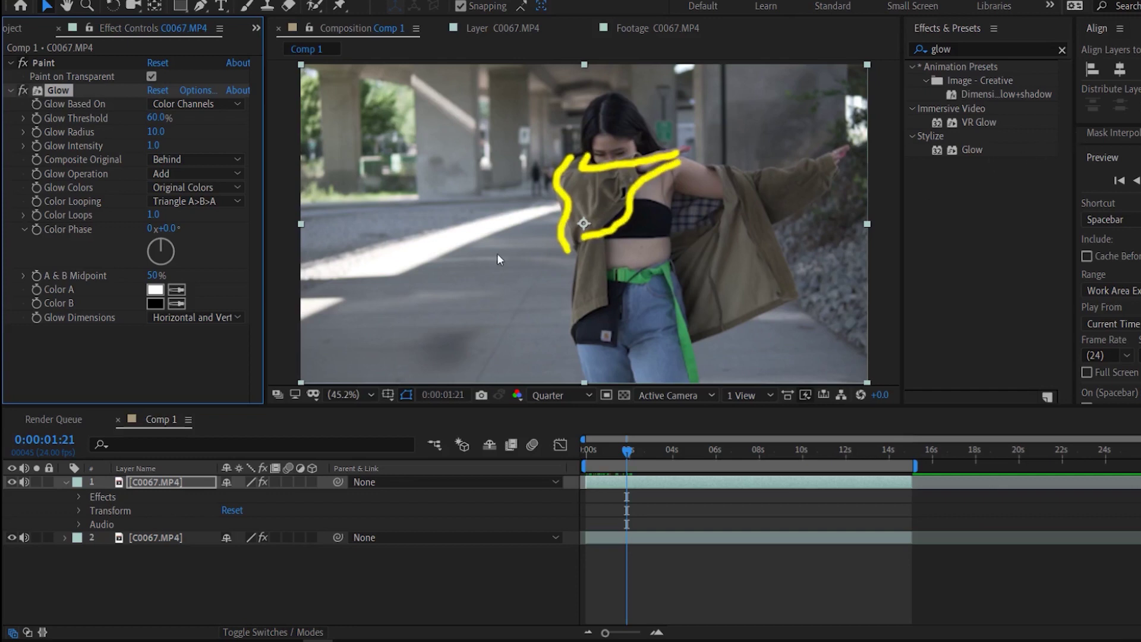
drag(156, 118, 171, 136)
click(993, 208)
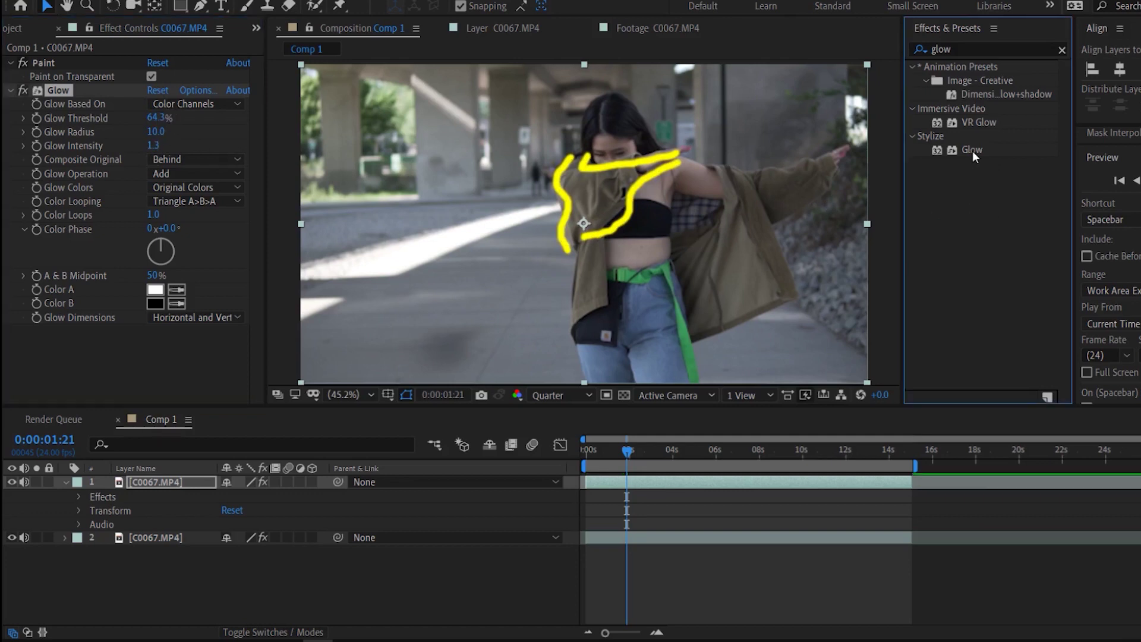
drag(972, 151, 190, 394)
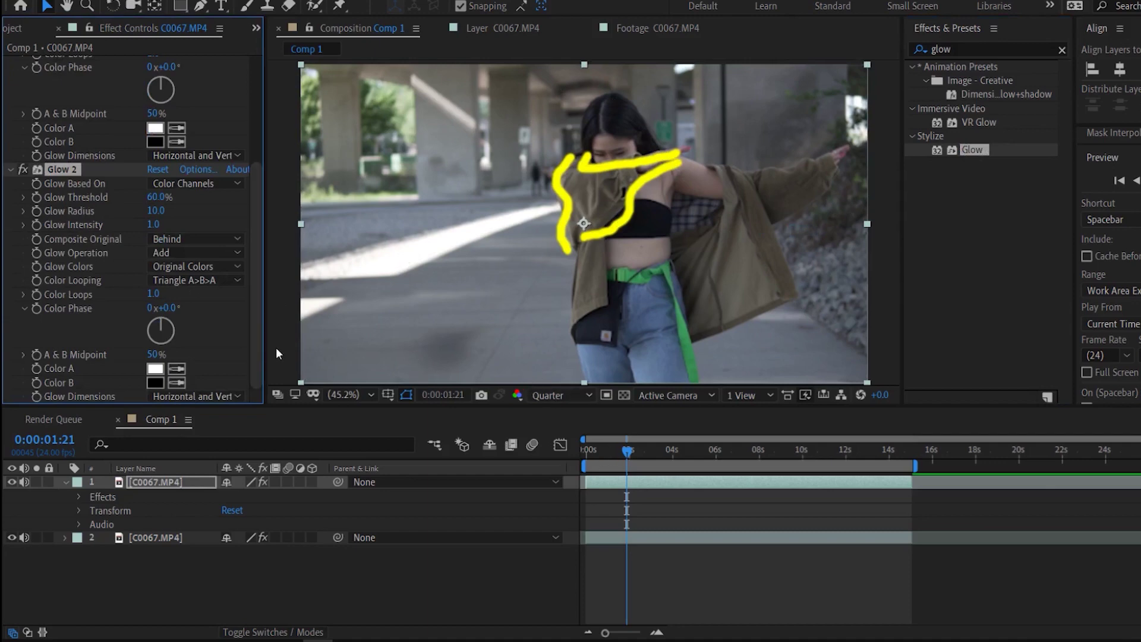
Step: Reveal the layer's Paint, Glow and Glow 2 effects, scrub, and play the preview from the start
click(628, 452)
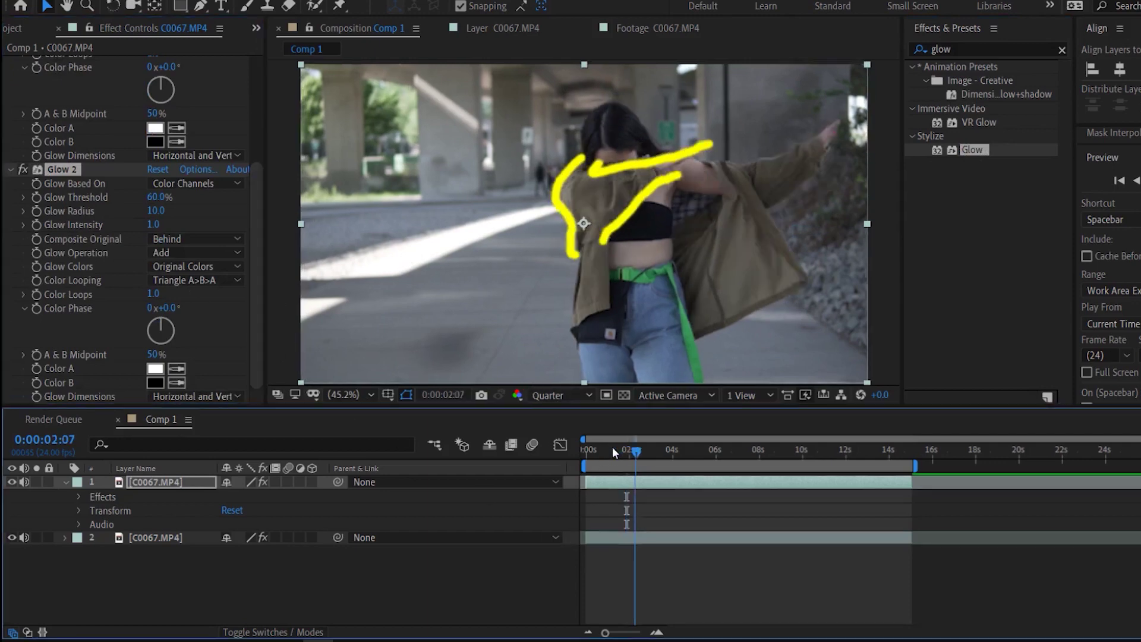
key(e)
mouse_move(626, 456)
mouse_down()
mouse_move(648, 454)
mouse_move(585, 455)
mouse_up()
key(space)
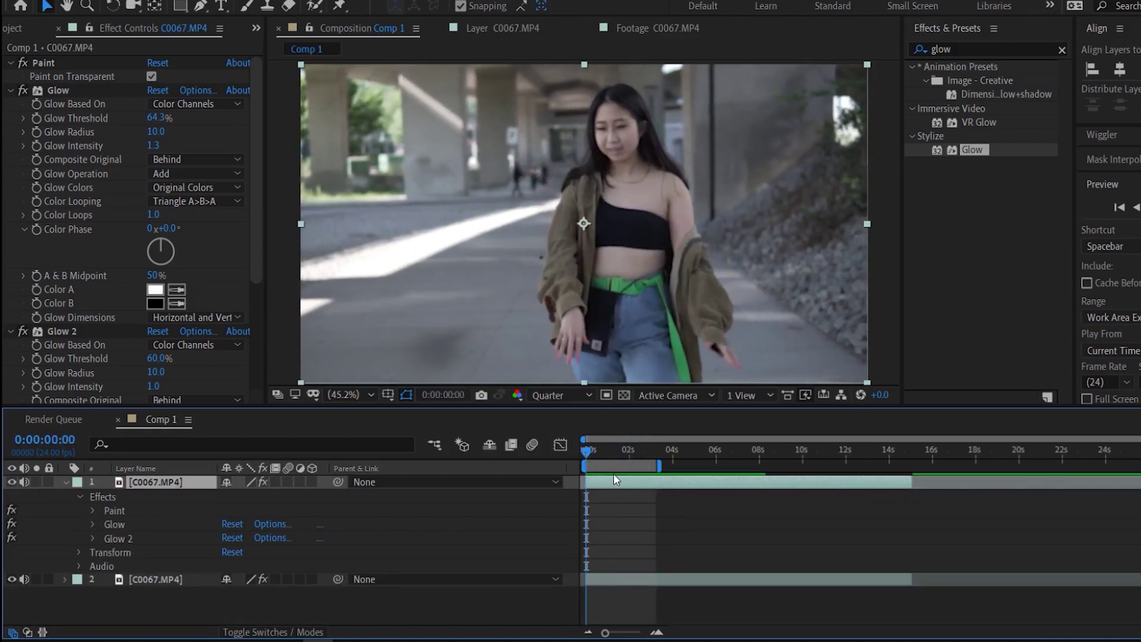
click(607, 450)
drag(607, 452, 570, 452)
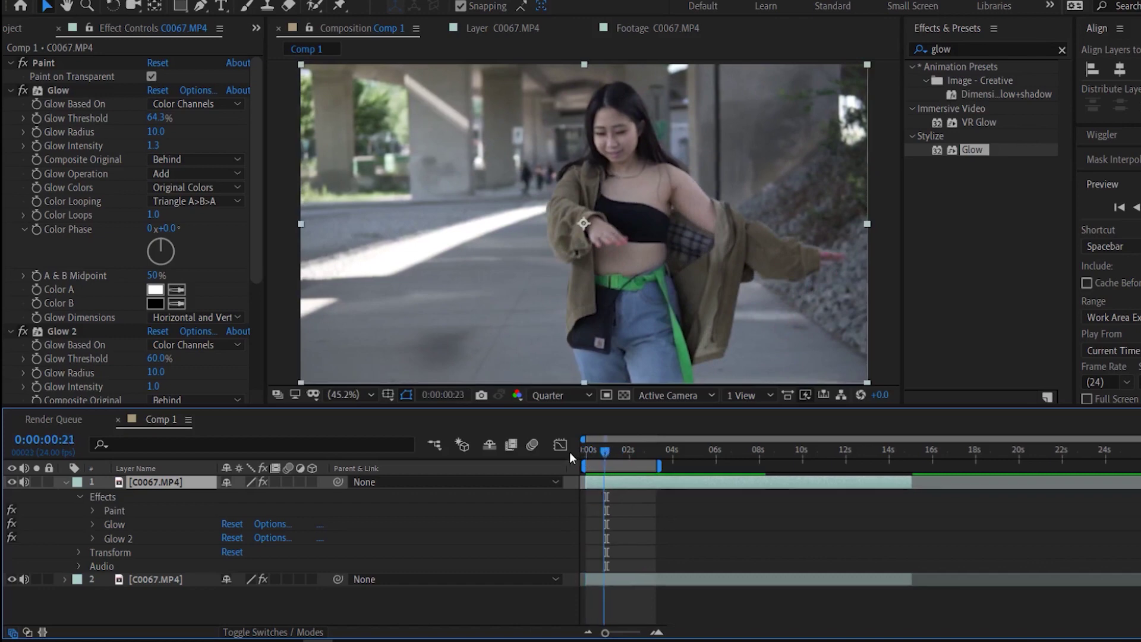